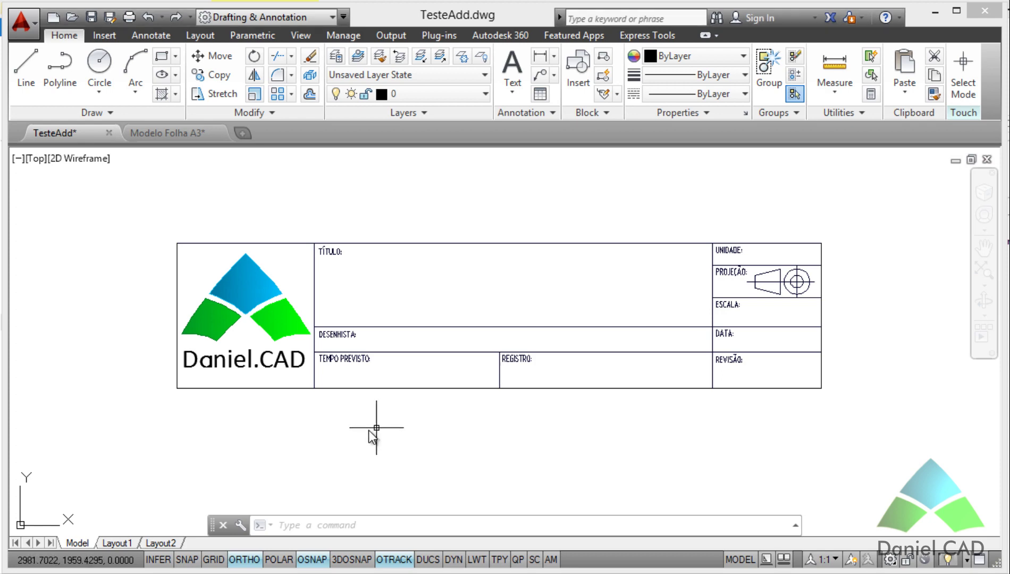
Measure the title block's 178 width with a temporary linear dimension, then discard it
{"action": "type", "text": "dl"}
{"action": "key", "text": "Return"}
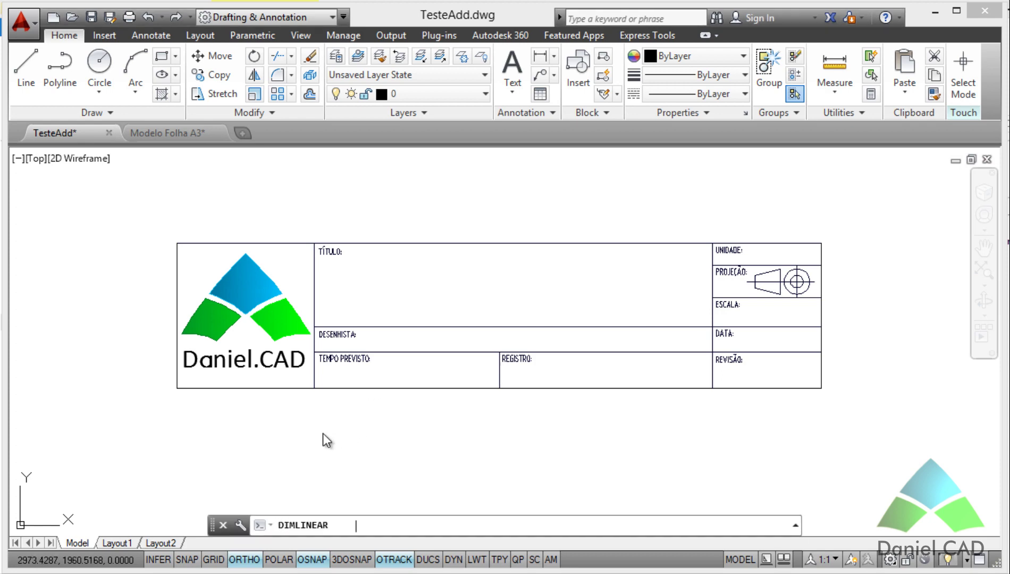
{"action": "left_click", "coordinate": [178, 388]}
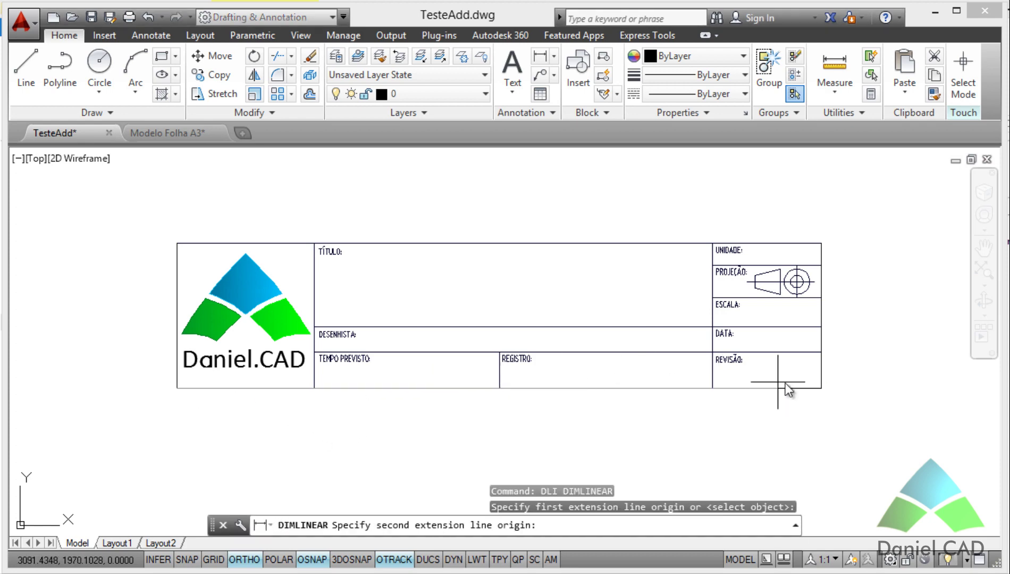
{"action": "left_click", "coordinate": [821, 388]}
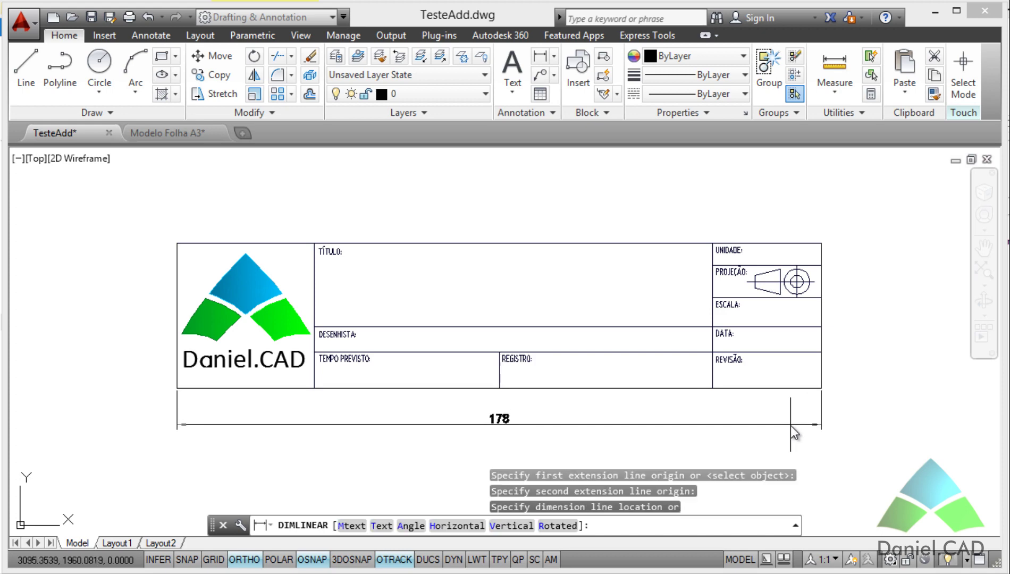
{"action": "key", "text": "Escape"}
Check the title block's height with a throwaway dimension, then launch Define Attributes from the Block panel
{"action": "key", "text": "Return"}
{"action": "left_click", "coordinate": [821, 388]}
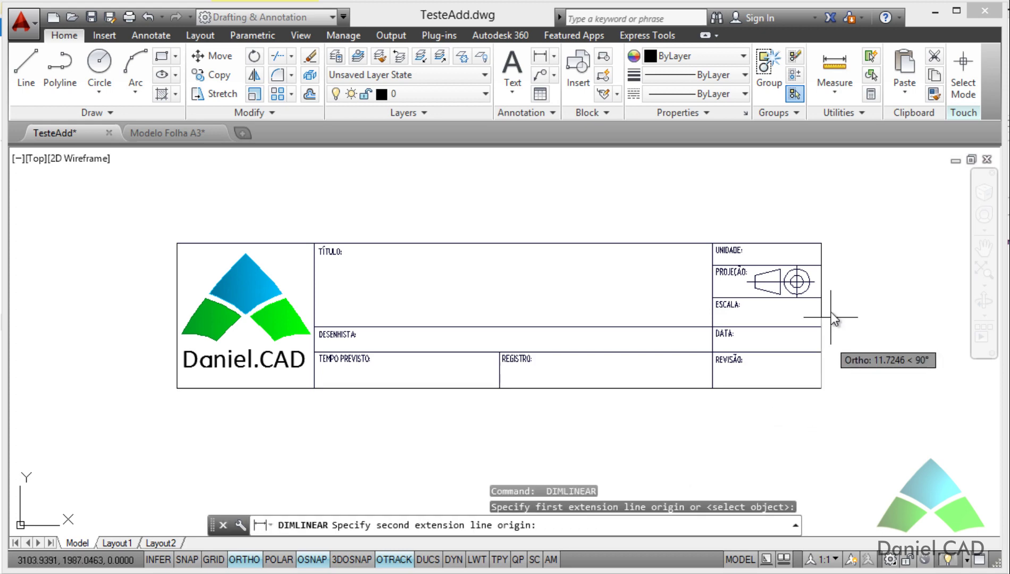
{"action": "left_click", "coordinate": [828, 259]}
{"action": "key", "text": "Escape"}
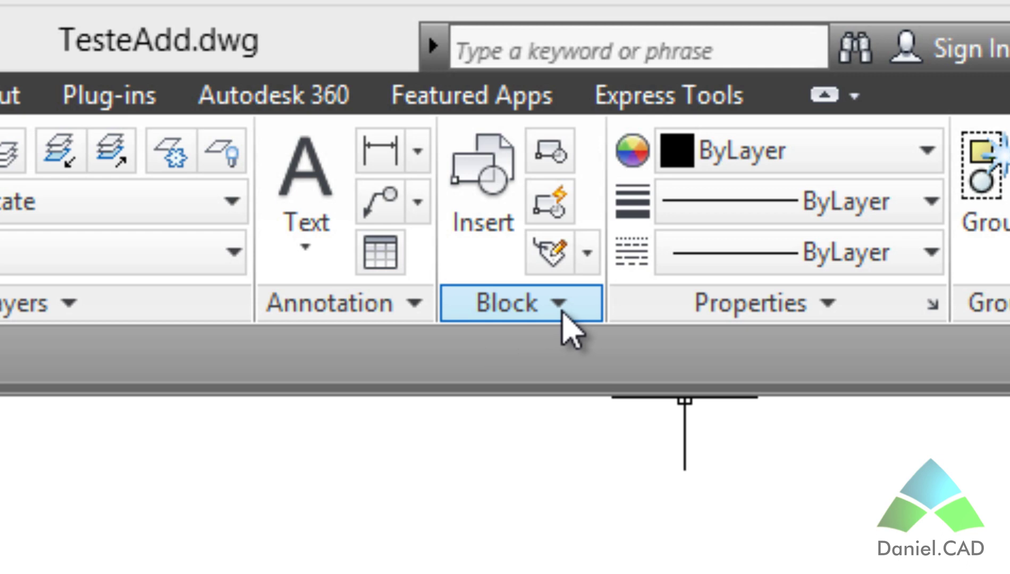
{"action": "left_click", "coordinate": [558, 303]}
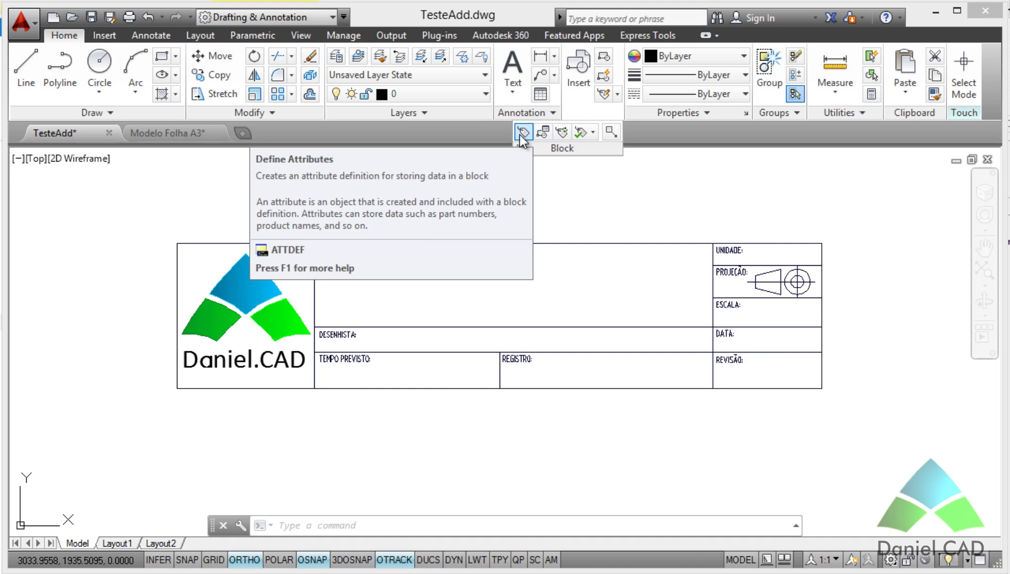
{"action": "left_click", "coordinate": [521, 136]}
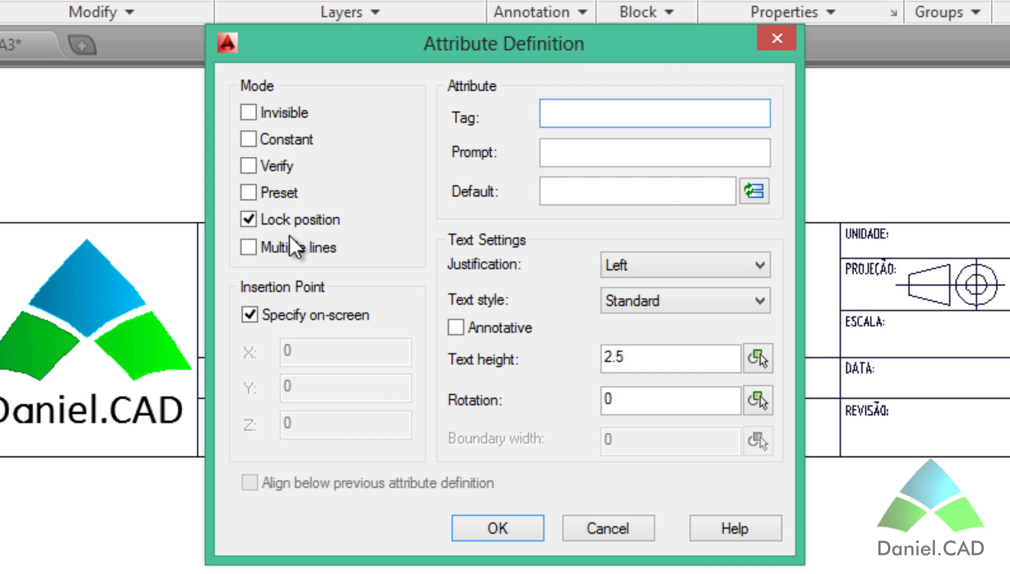
{"action": "left_click", "coordinate": [246, 310]}
{"action": "left_click", "coordinate": [248, 315]}
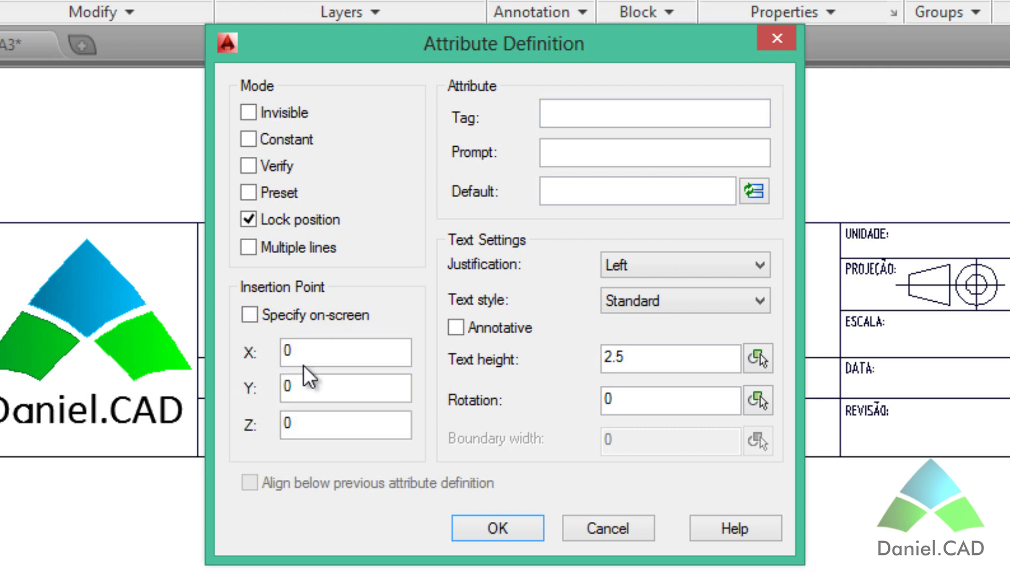
{"action": "left_click", "coordinate": [250, 317]}
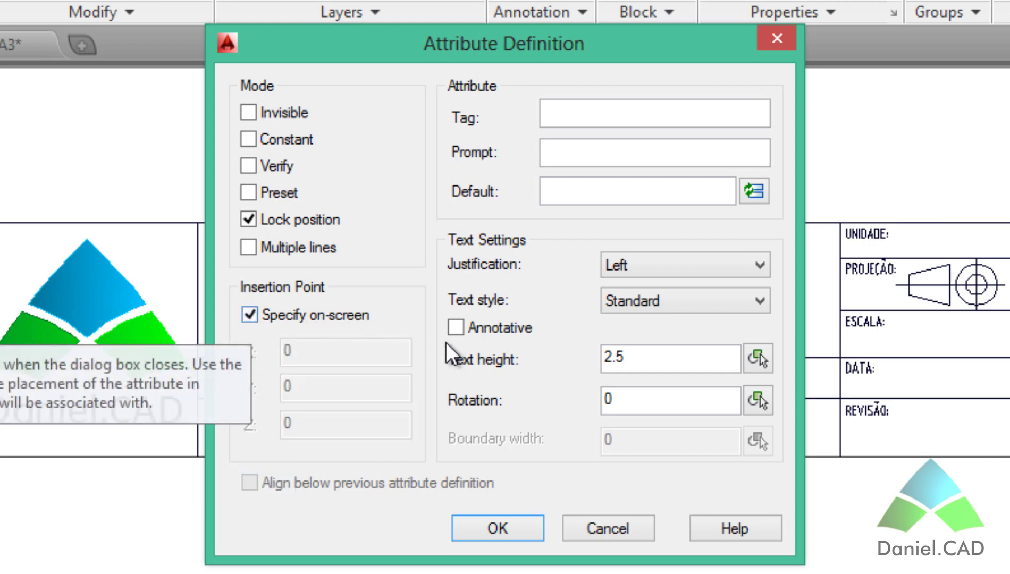
{"action": "left_click", "coordinate": [566, 110]}
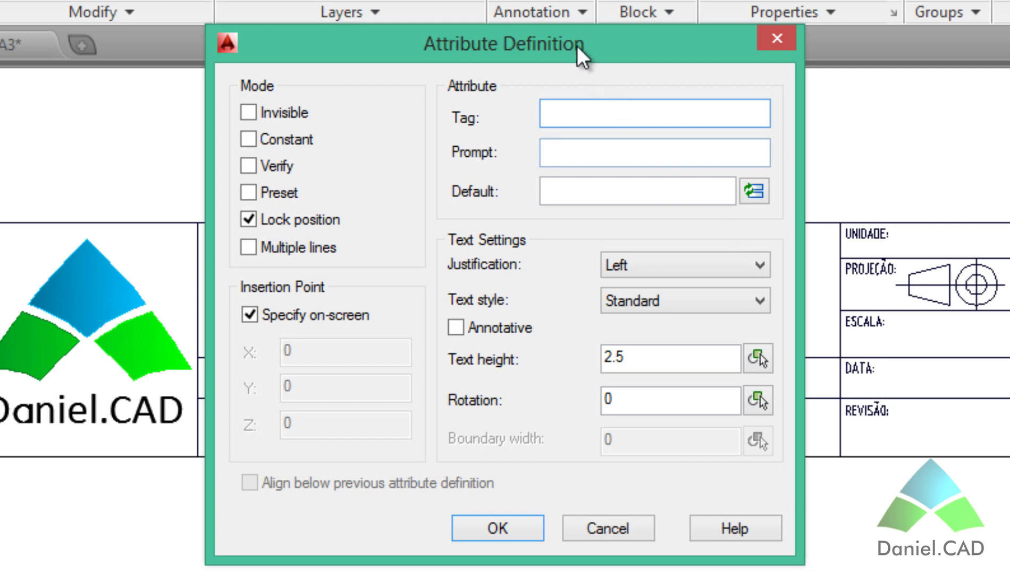
{"action": "left_click_drag", "start_coordinate": [578, 44], "coordinate": [849, 33]}
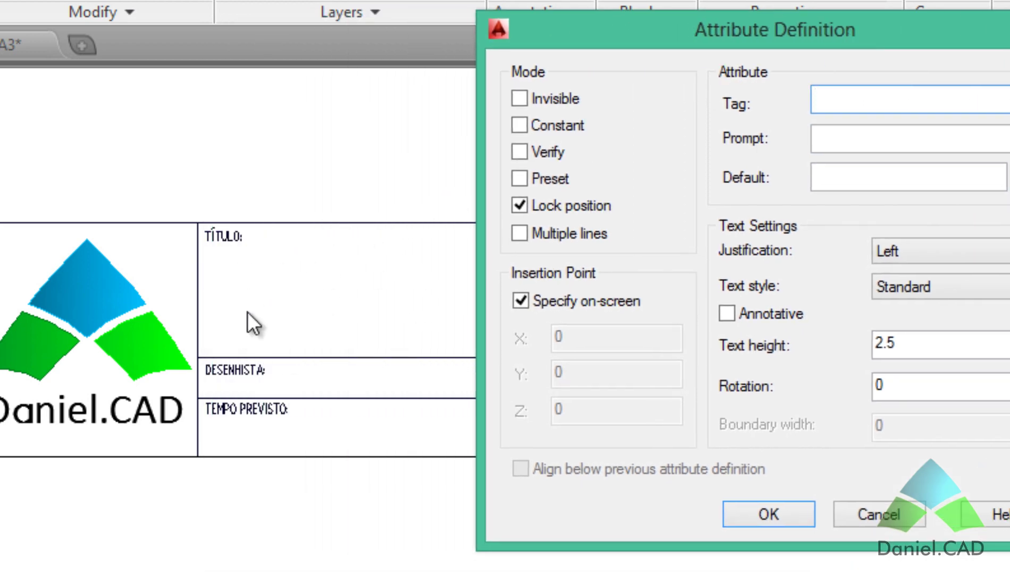
{"action": "left_click_drag", "start_coordinate": [642, 38], "coordinate": [413, 65]}
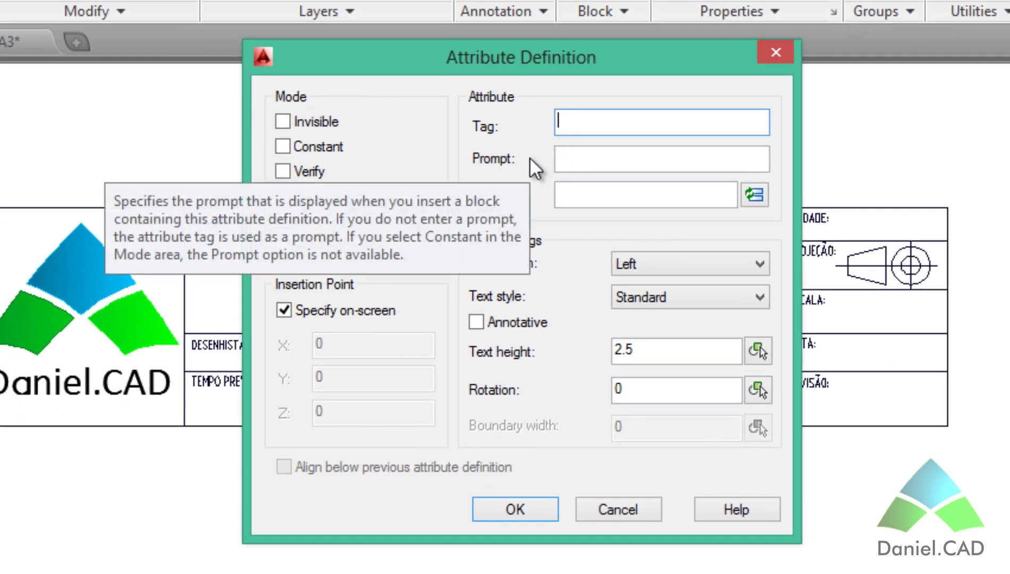
Enter tag titulo, prompt 'Qual o nome do projeto?' and default 'YouTube - Projeto 01'
{"action": "type", "text": "titulo"}
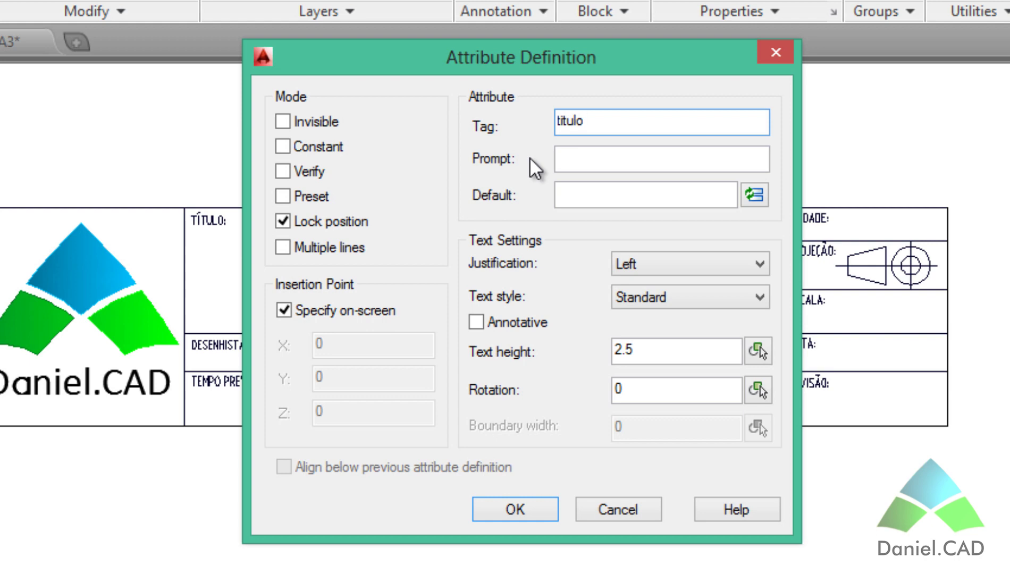
{"action": "key", "text": "Tab"}
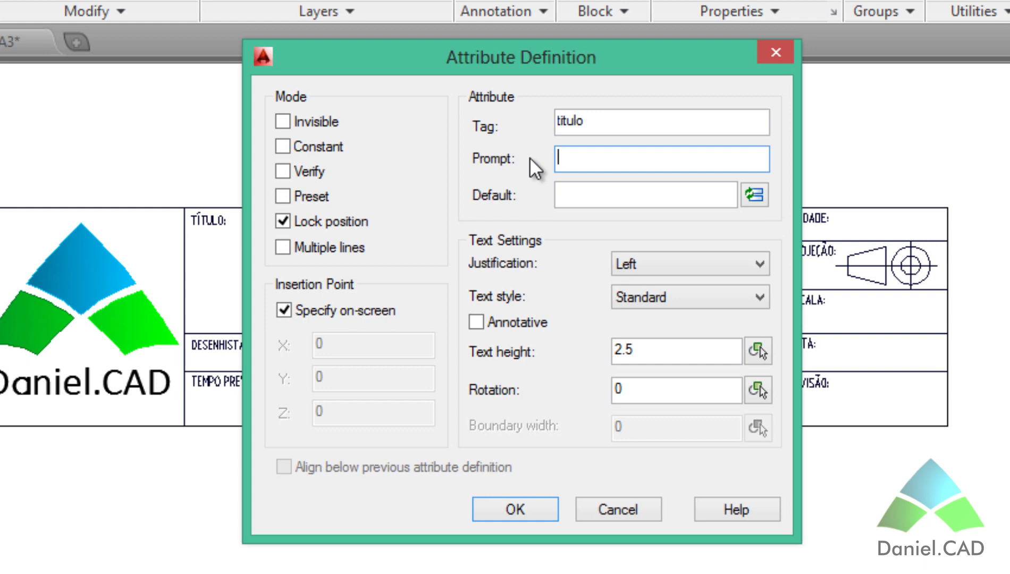
{"action": "type", "text": "Qual"}
{"action": "type", "text": " o nome "}
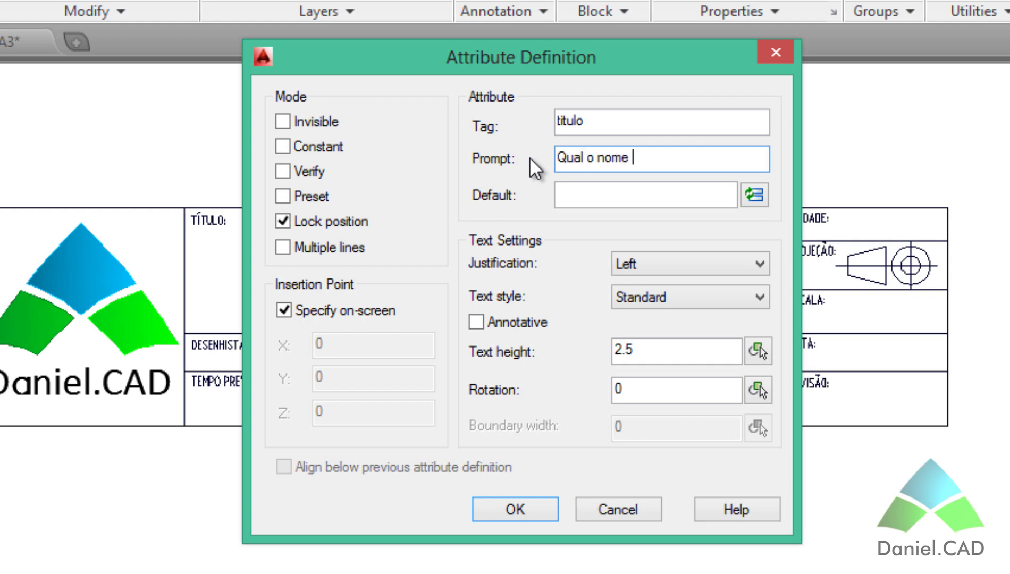
{"action": "type", "text": "do projeto"}
{"action": "type", "text": "?"}
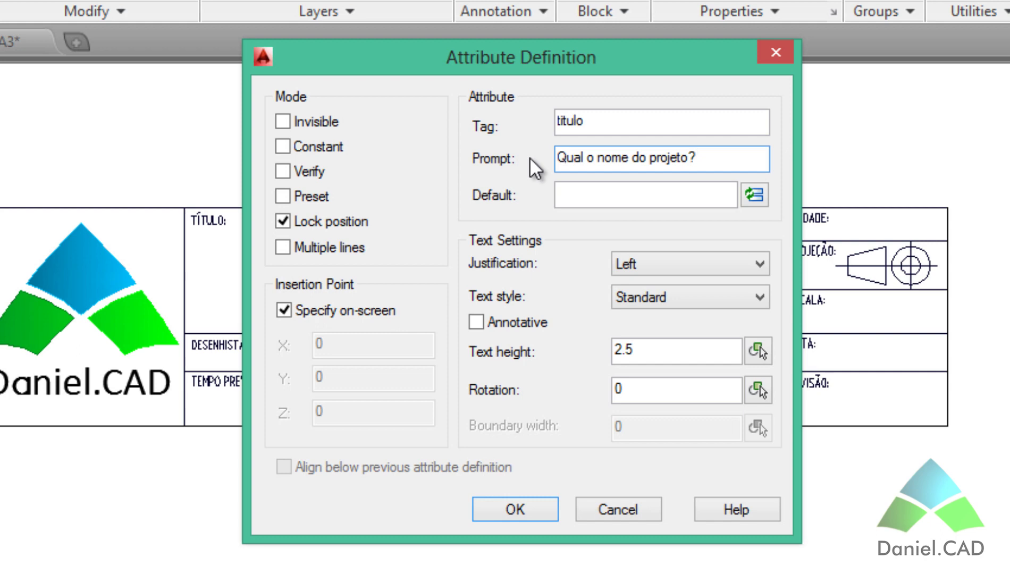
{"action": "key", "text": "Tab"}
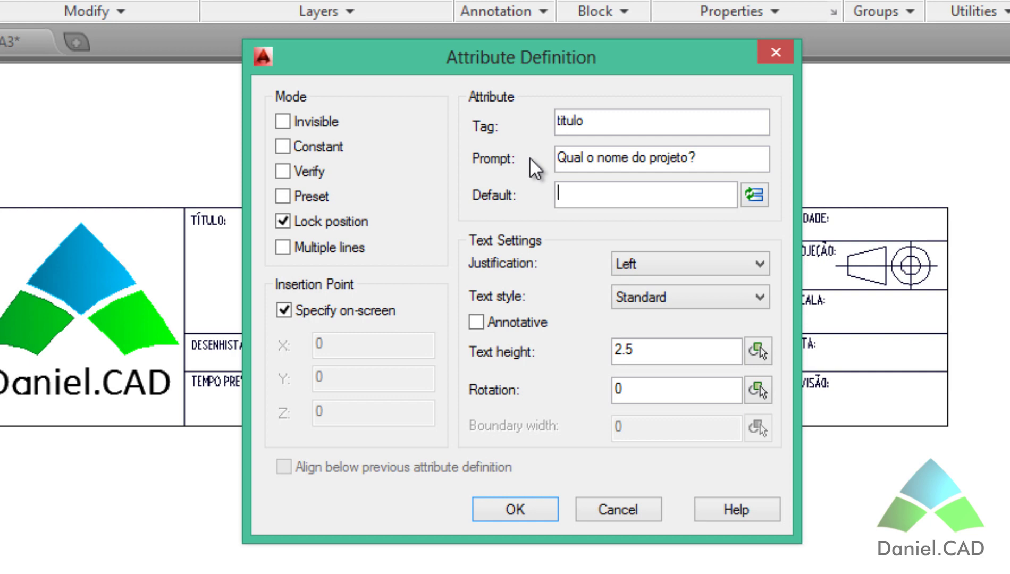
{"action": "type", "text": "YouT"}
{"action": "type", "text": "ube - "}
{"action": "type", "text": "Projeto 01"}
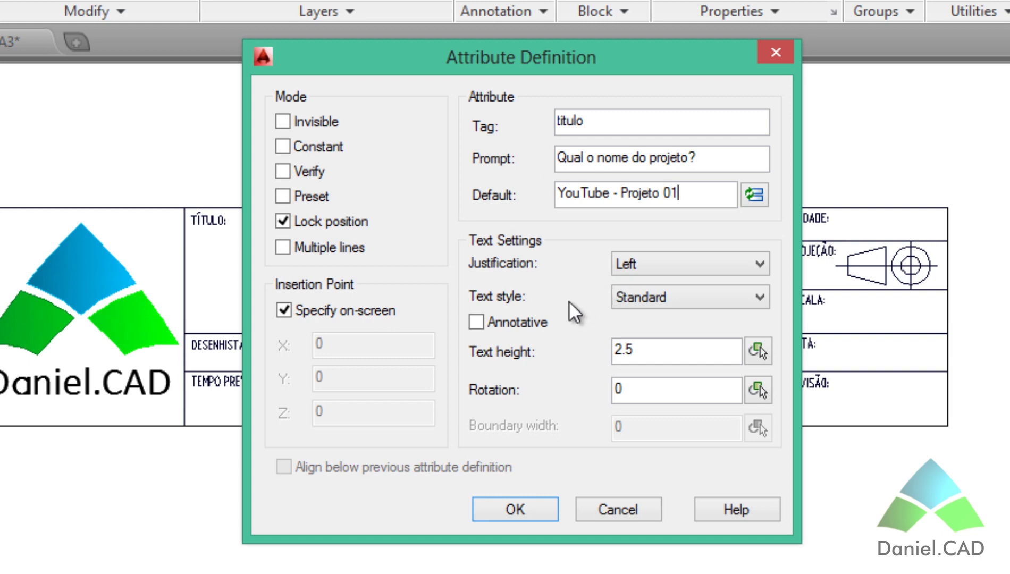
Keep Left justification and Standard style, and change the attribute text height from 2.5 to 5
{"action": "left_click", "coordinate": [626, 271]}
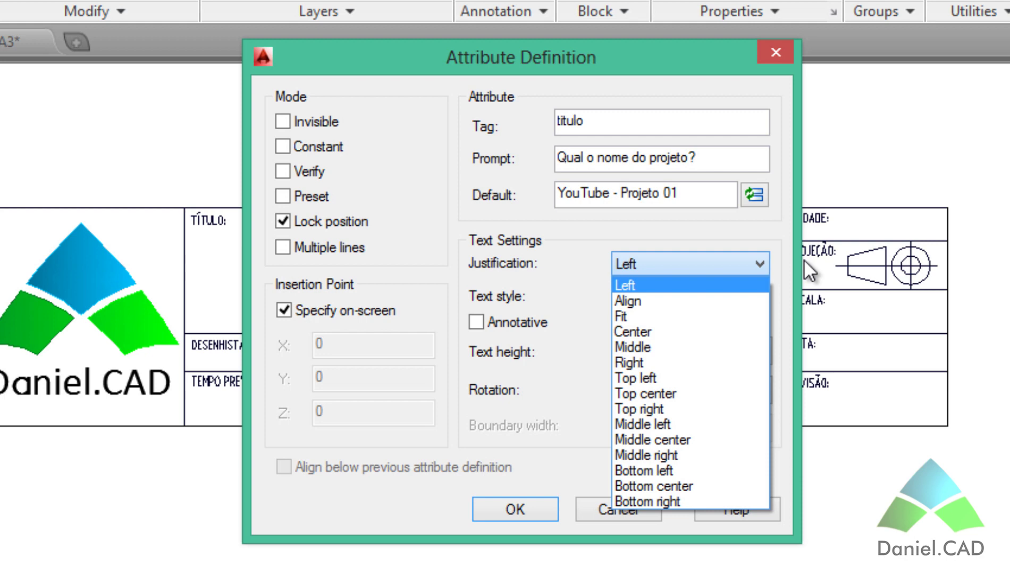
{"action": "left_click", "coordinate": [753, 254]}
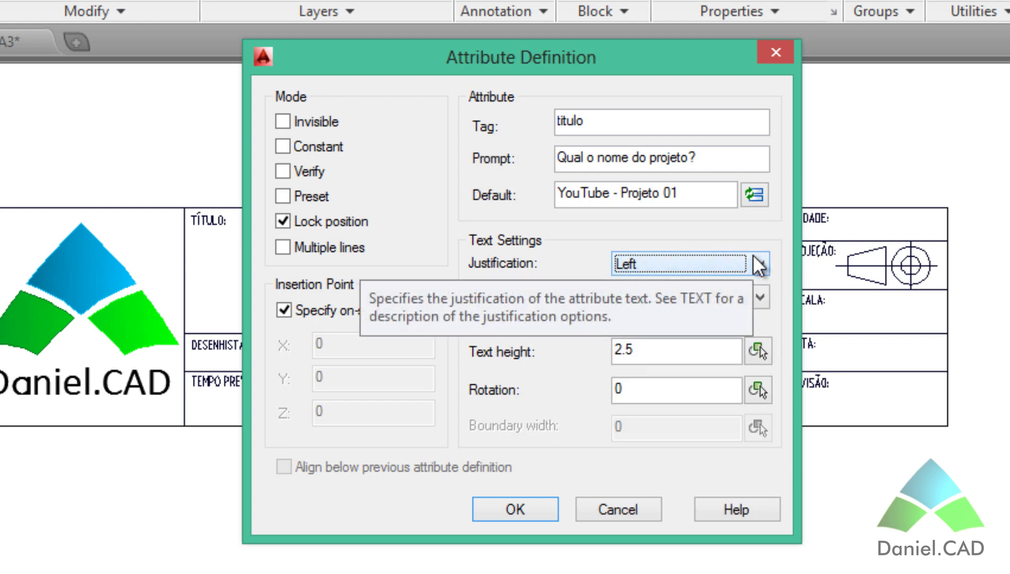
{"action": "left_click", "coordinate": [652, 304]}
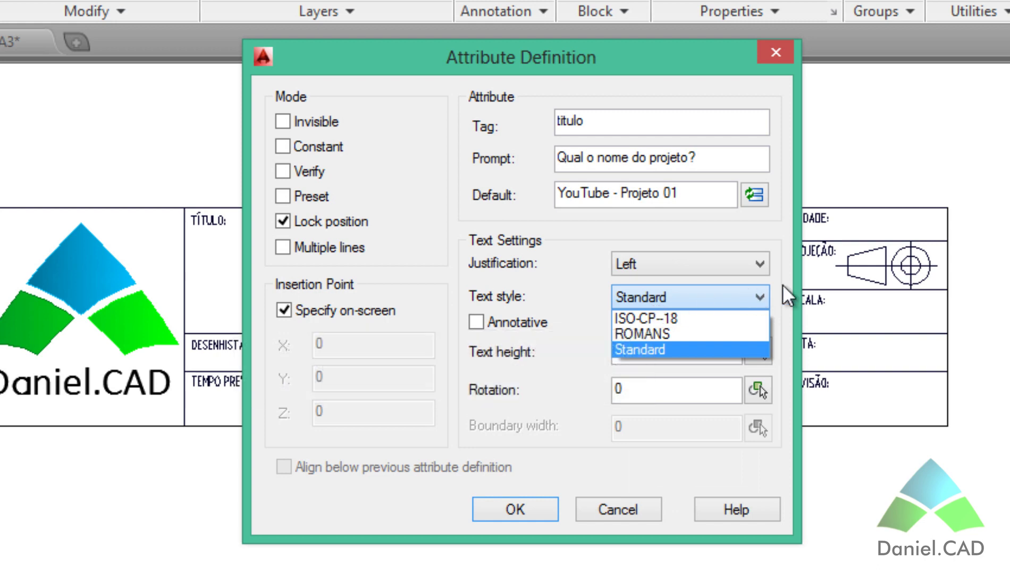
{"action": "left_click", "coordinate": [759, 296]}
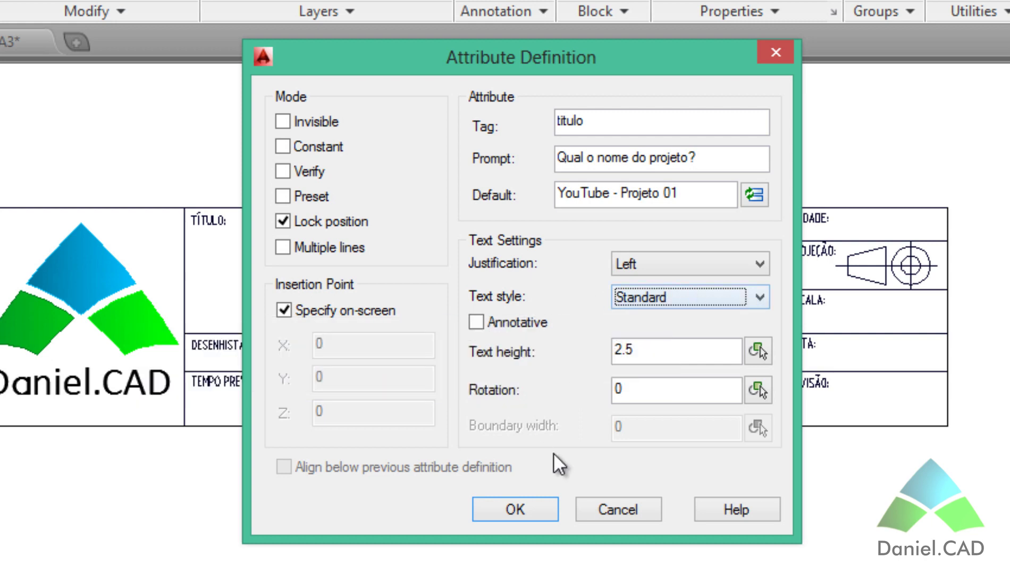
{"action": "double_click", "coordinate": [622, 349]}
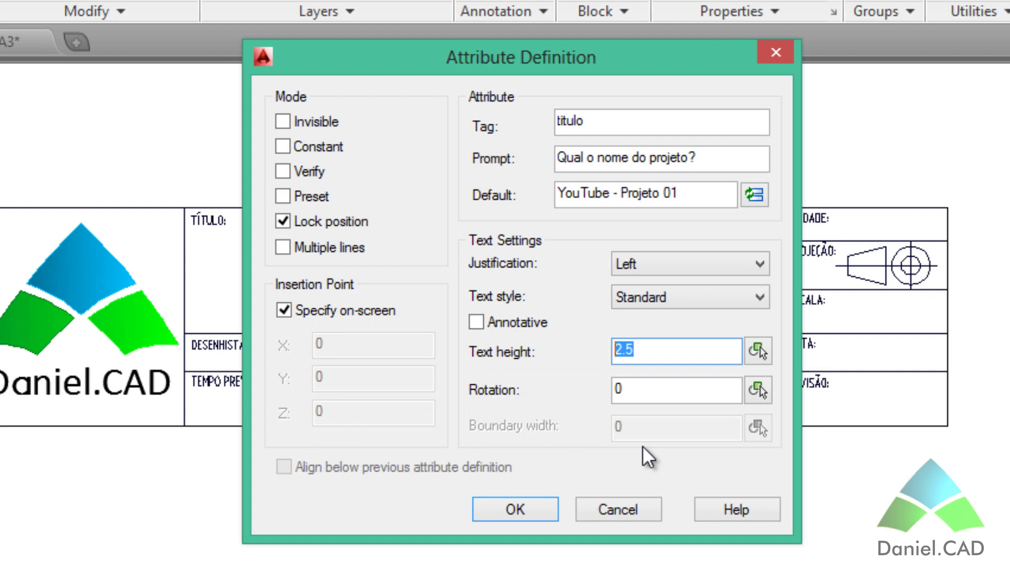
{"action": "type", "text": "5"}
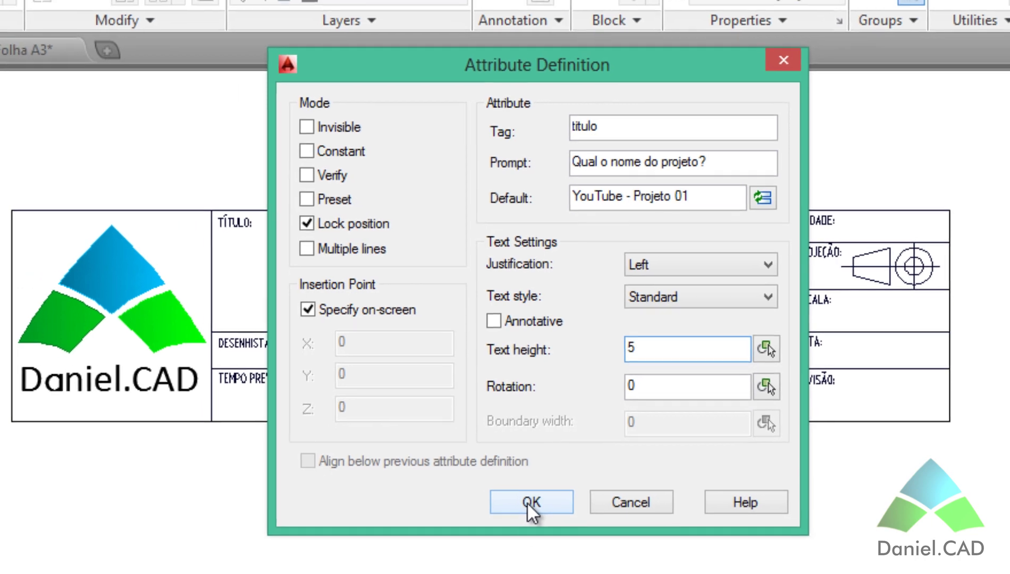
Place the titulo attribute inside the TÍTULO box and zoom to show it with the logo
{"action": "left_click", "coordinate": [511, 509]}
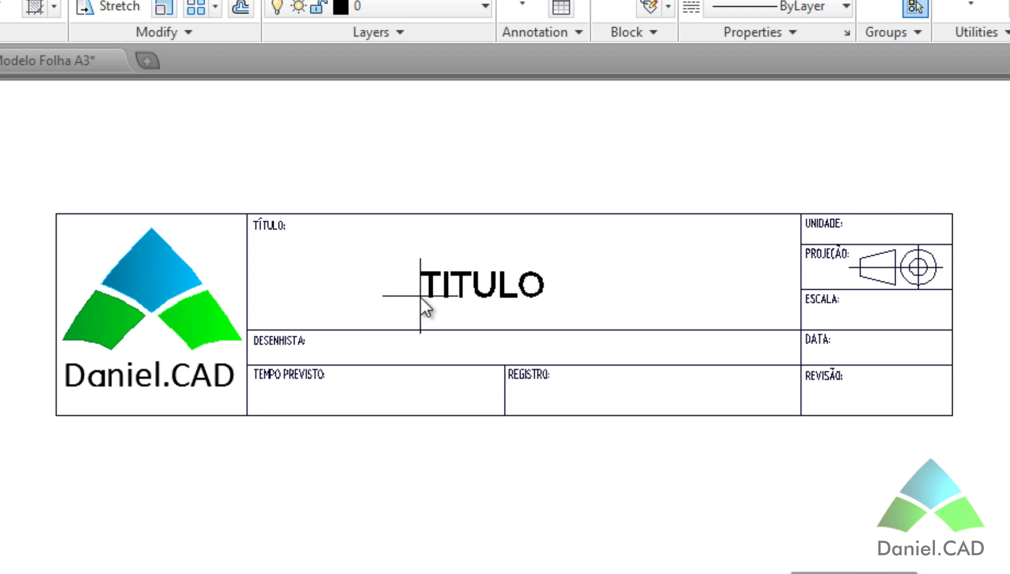
{"action": "left_click", "coordinate": [287, 292]}
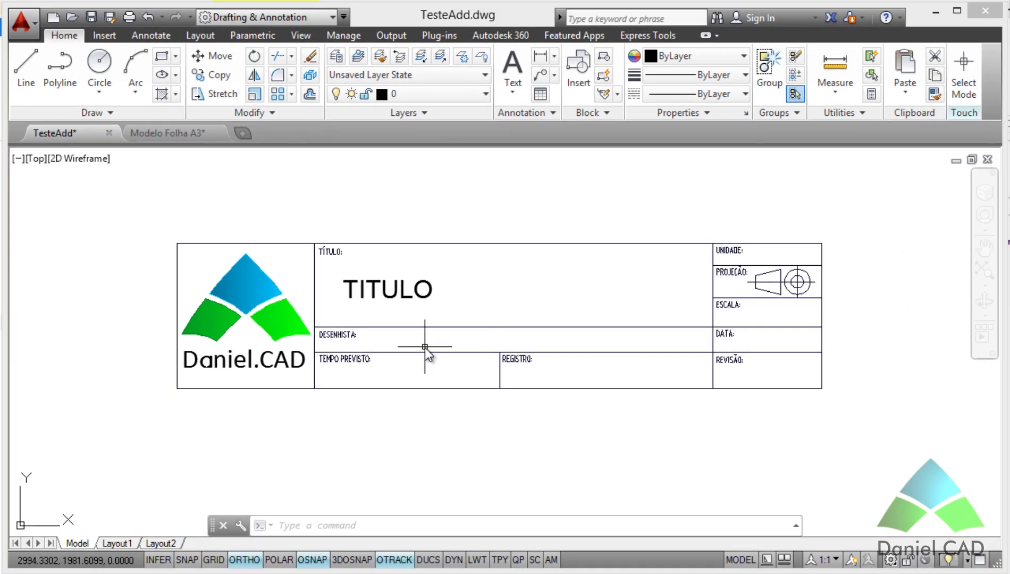
{"action": "scroll", "coordinate": [425, 348], "scroll_direction": "up", "scroll_amount": 2}
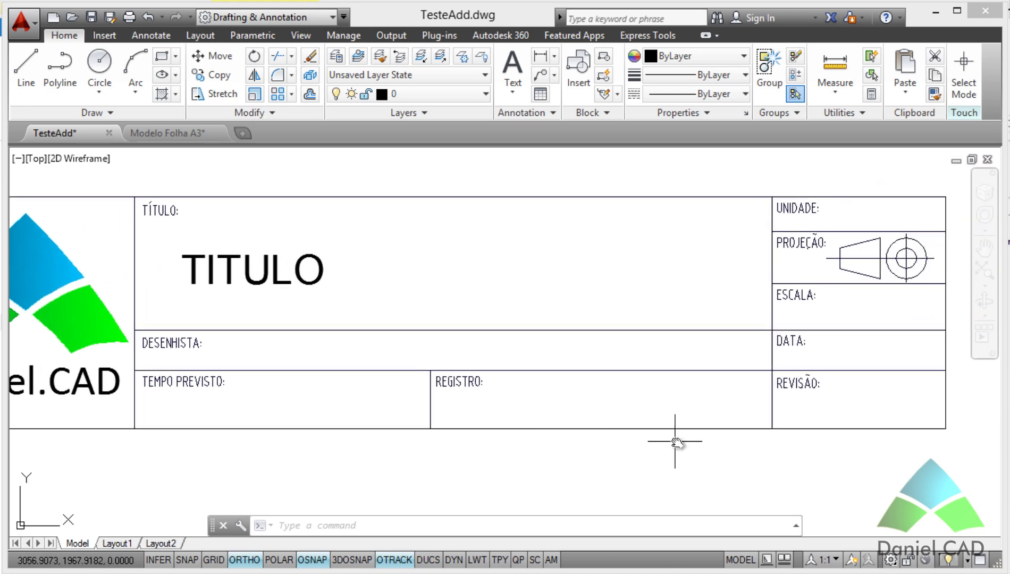
{"action": "middle_click_drag", "start_coordinate": [494, 372], "coordinate": [573, 373]}
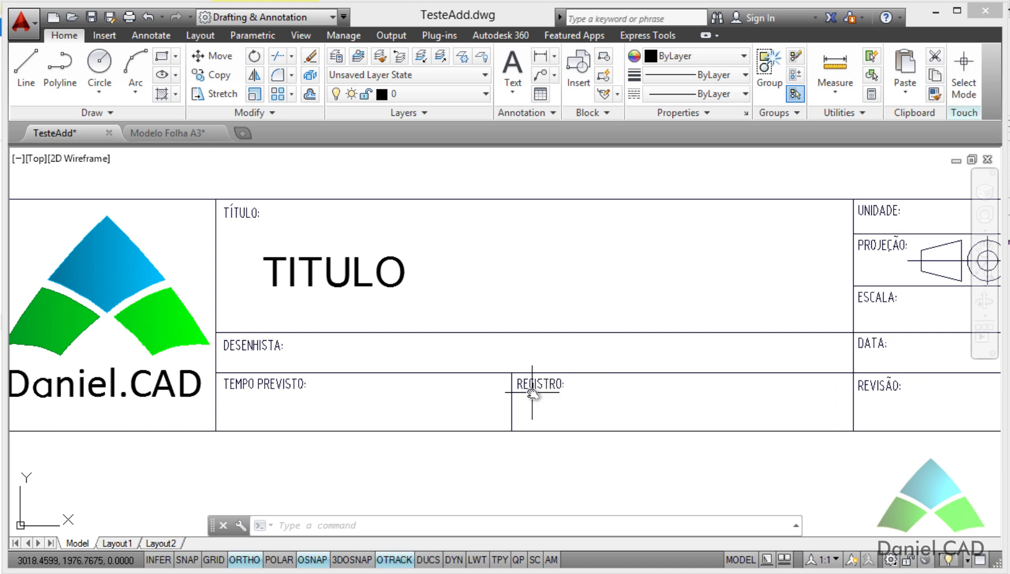
{"action": "double_click", "coordinate": [402, 280]}
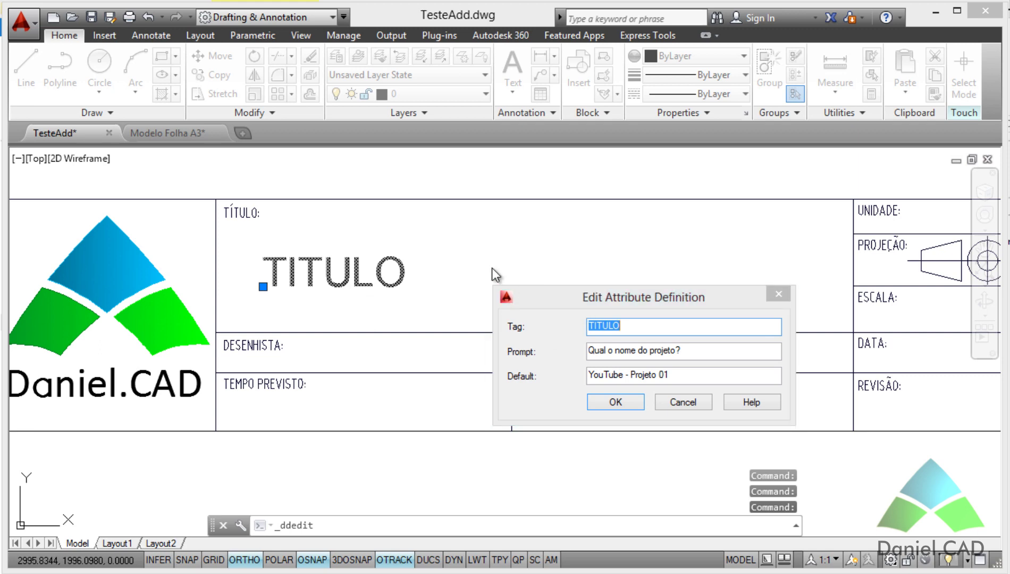
{"action": "left_click_drag", "start_coordinate": [549, 294], "coordinate": [416, 208]}
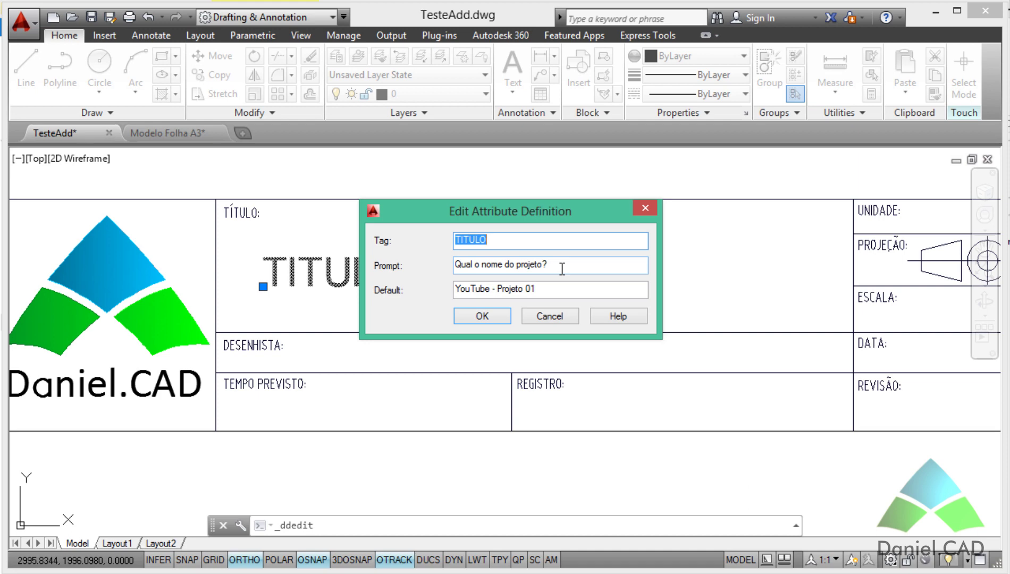
{"action": "left_click", "coordinate": [485, 319]}
{"action": "key", "text": "Escape"}
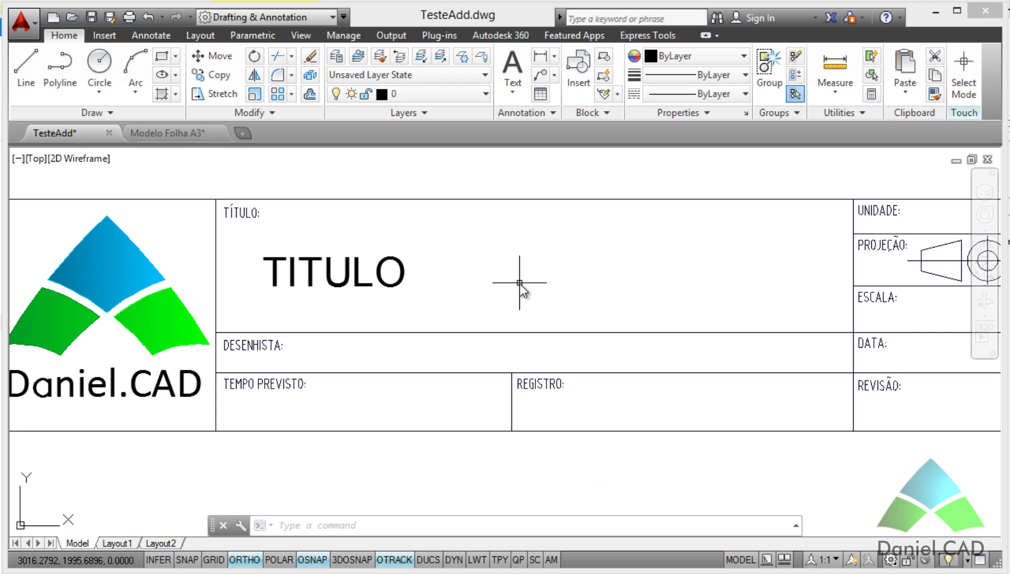
{"action": "left_click", "coordinate": [520, 283]}
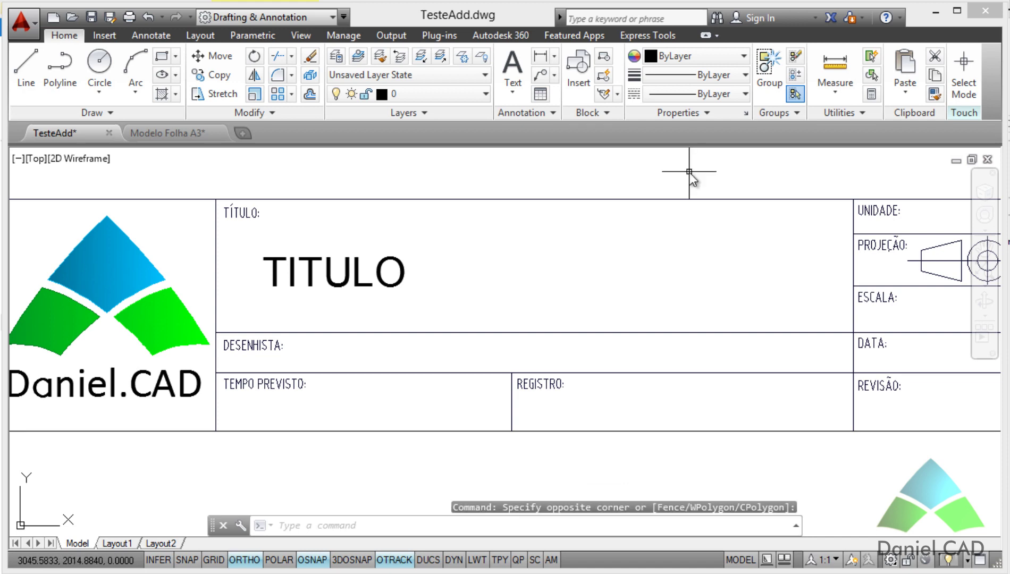
{"action": "left_click", "coordinate": [610, 111]}
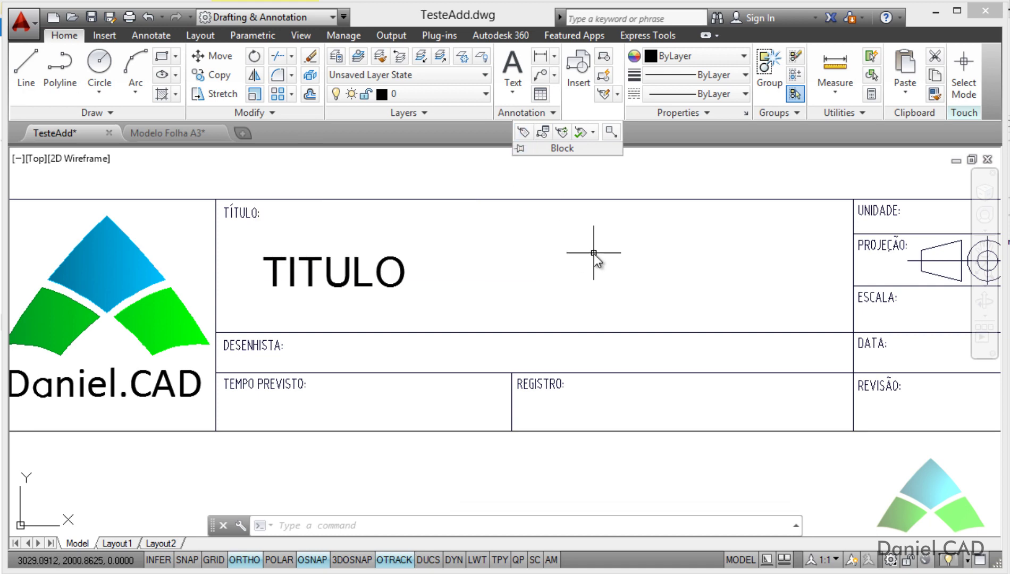
{"action": "key", "text": "Escape"}
{"action": "key", "text": "Escape"}
{"action": "scroll", "coordinate": [590, 256], "scroll_direction": "down", "scroll_amount": 2}
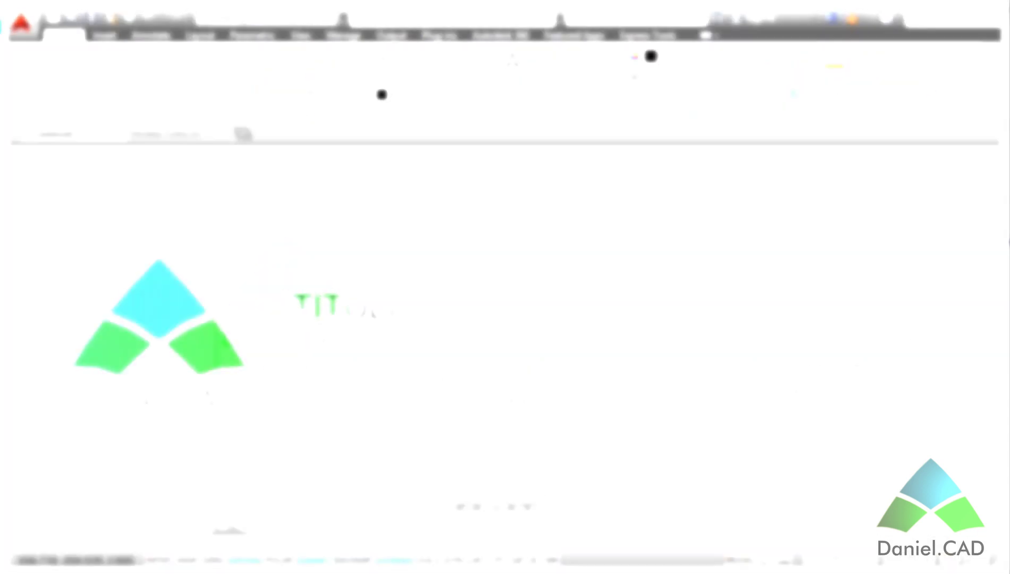
Open the DESENHISTA attribute definition and accept it unchanged
{"action": "key", "text": "Escape"}
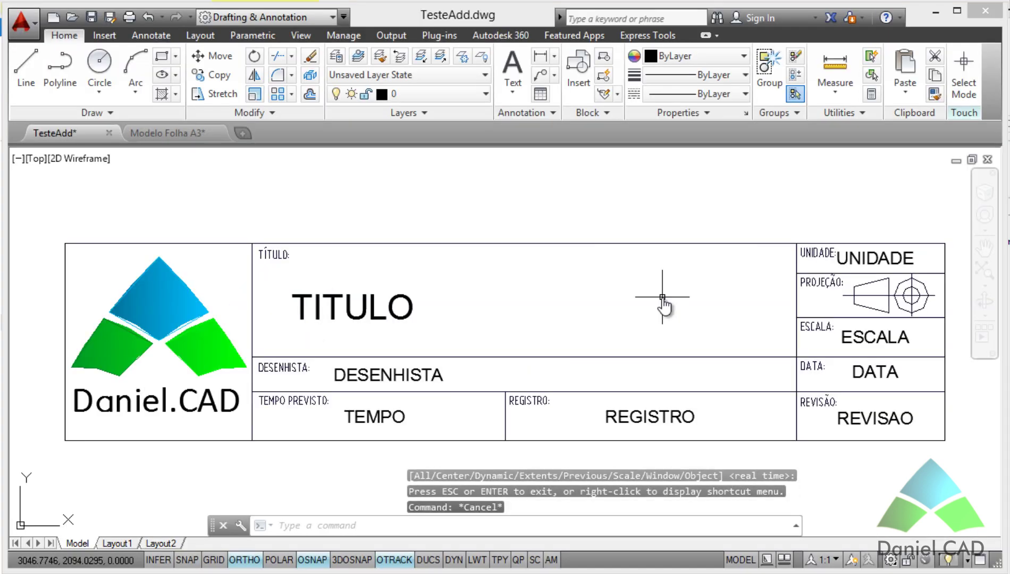
{"action": "key", "text": "Escape"}
{"action": "key", "text": "Escape"}
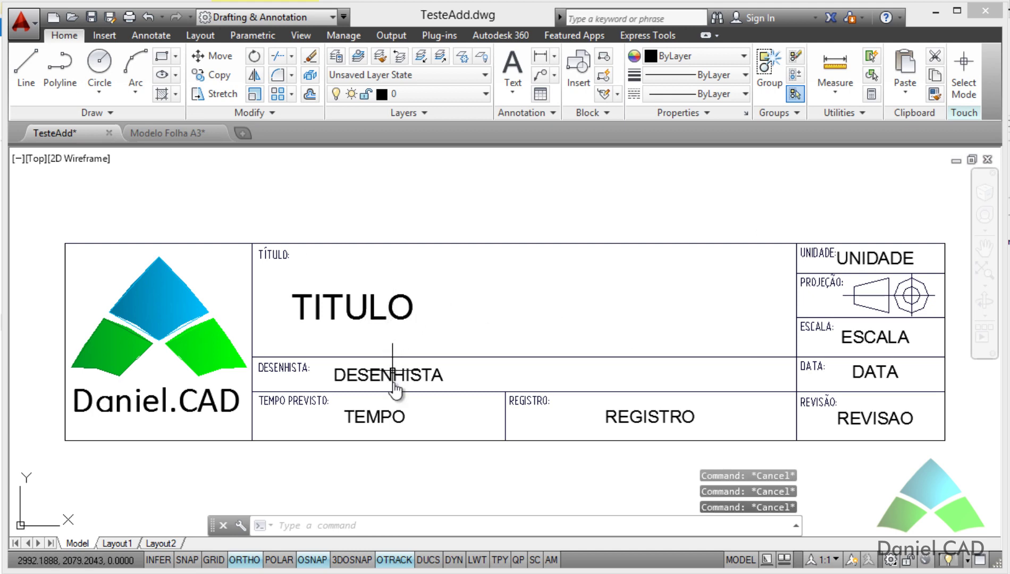
{"action": "double_click", "coordinate": [660, 413]}
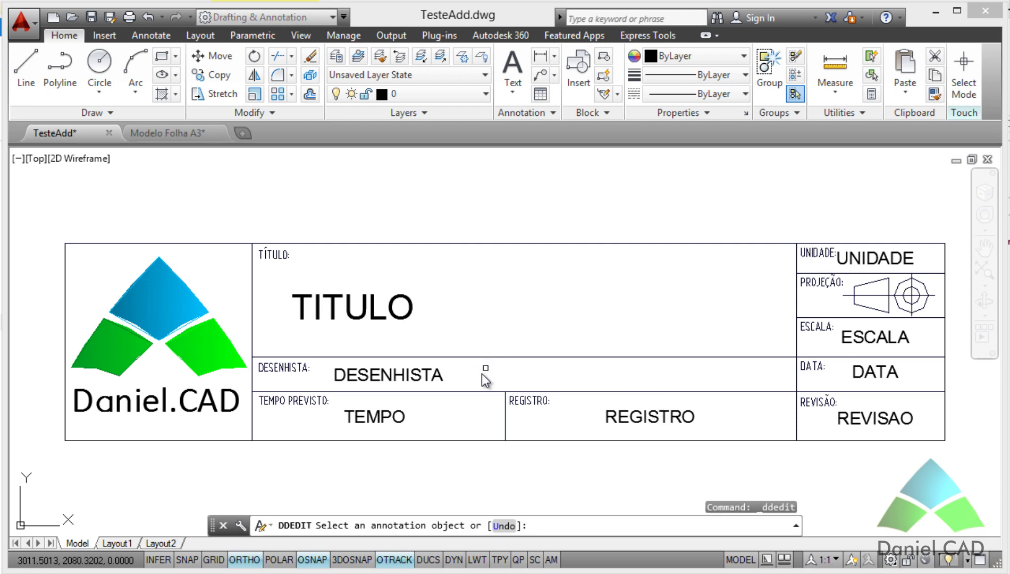
{"action": "key", "text": "Escape"}
{"action": "key", "text": "Escape"}
{"action": "left_click", "coordinate": [440, 375]}
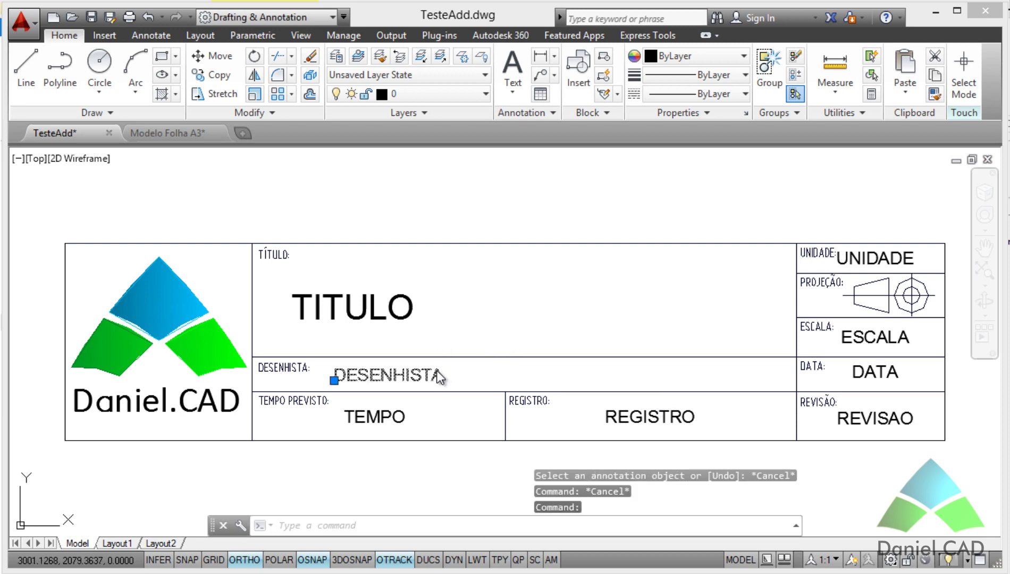
{"action": "double_click", "coordinate": [439, 376]}
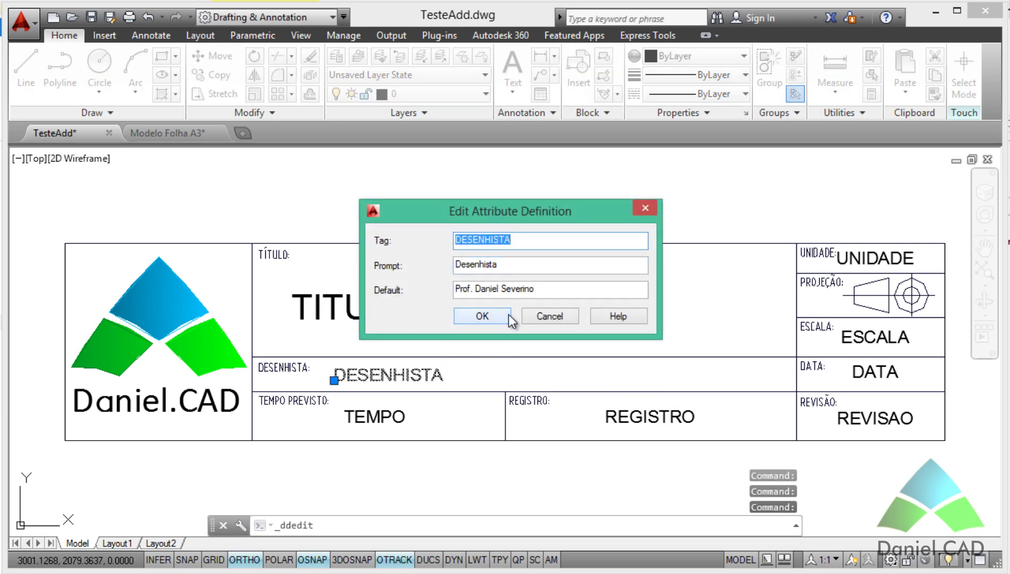
{"action": "left_click", "coordinate": [482, 316]}
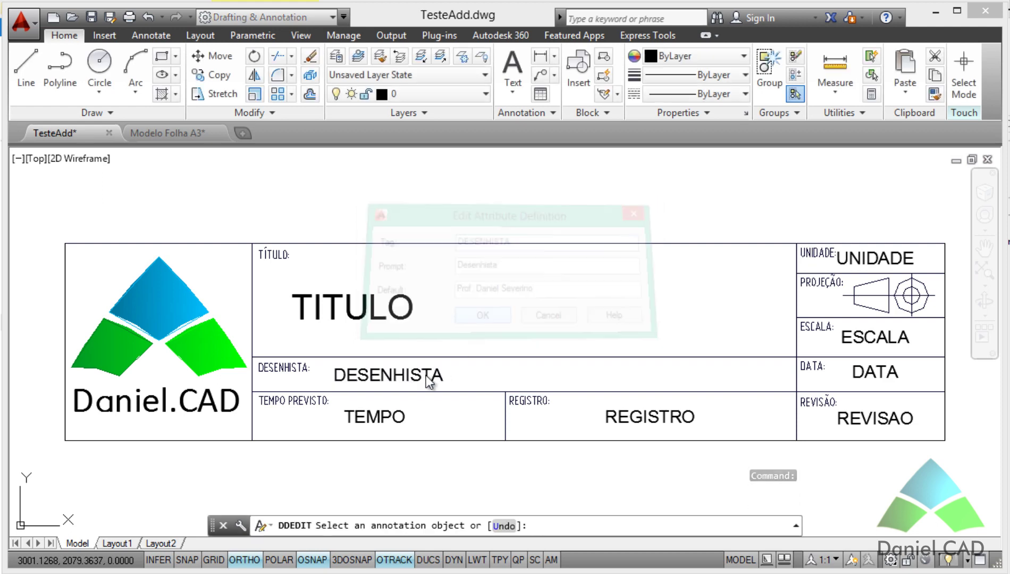
{"action": "key", "text": "Escape"}
{"action": "key", "text": "Escape"}
Append '?' to the TEMPO attribute prompt so it reads 'Tempo Previsto?'
{"action": "left_click", "coordinate": [397, 411]}
{"action": "double_click", "coordinate": [397, 412]}
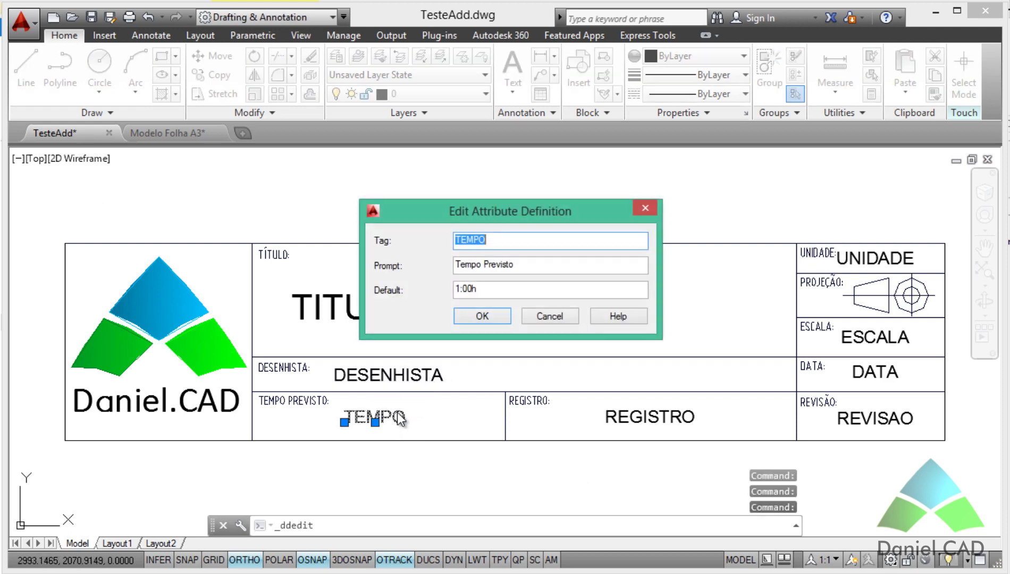
{"action": "left_click", "coordinate": [525, 267]}
{"action": "type", "text": "?"}
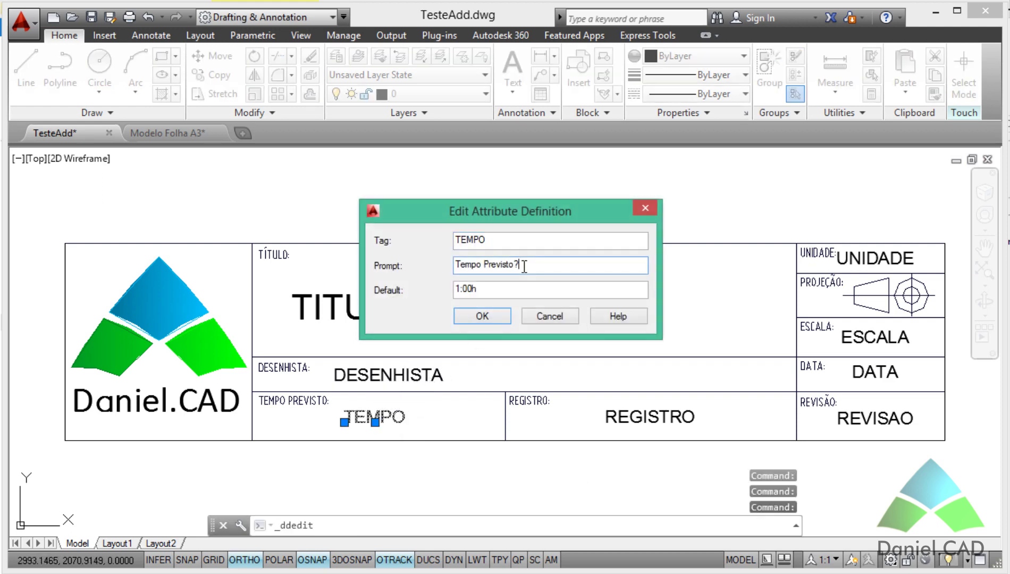
{"action": "left_click", "coordinate": [507, 317]}
{"action": "key", "text": "Escape"}
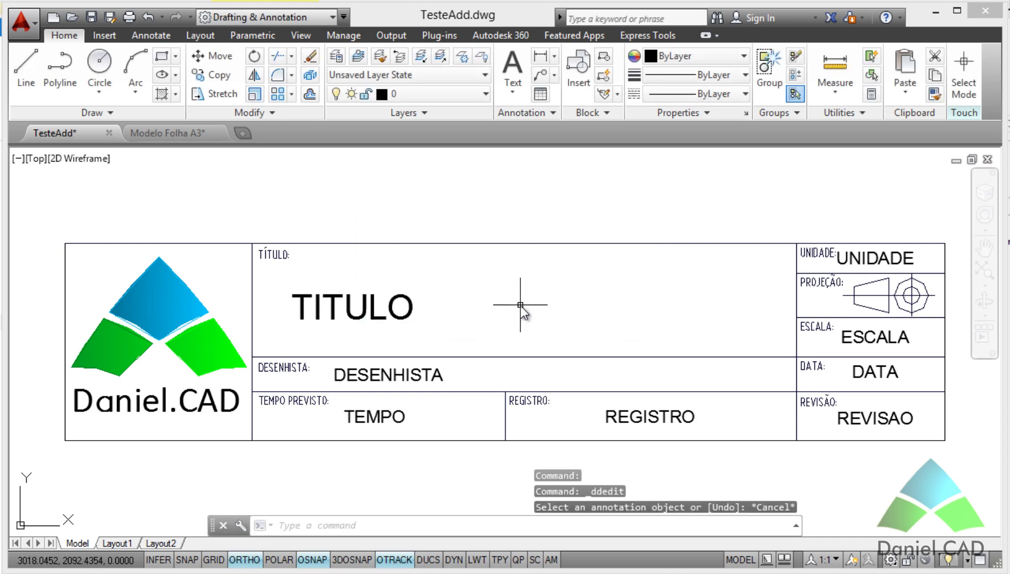
{"action": "scroll", "coordinate": [520, 306], "scroll_direction": "down", "scroll_amount": 2}
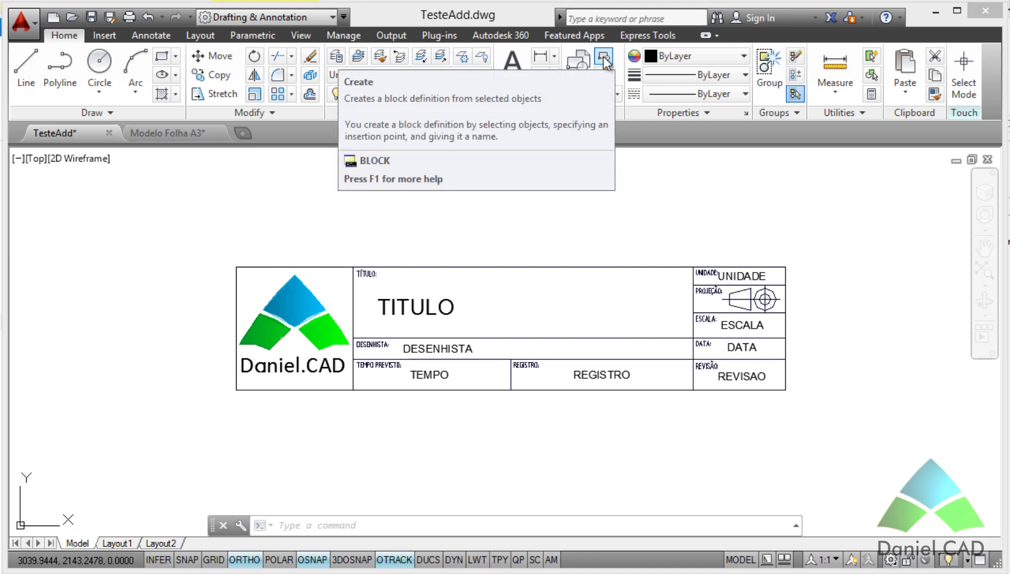
Start a block named Legenda Daniel with its base point at the title block's lower-right corner
{"action": "left_click", "coordinate": [604, 58]}
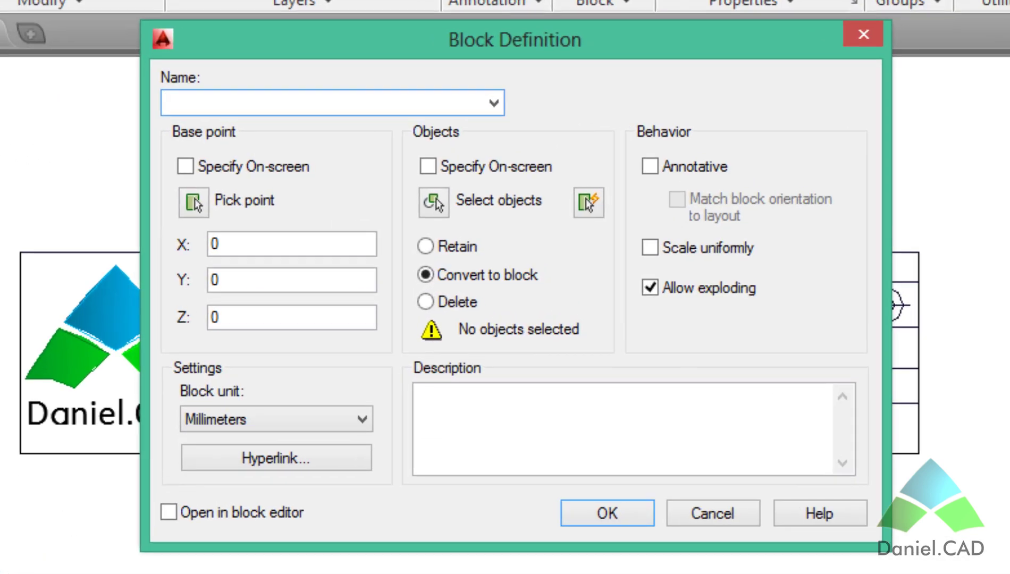
{"action": "type", "text": "Legenda "}
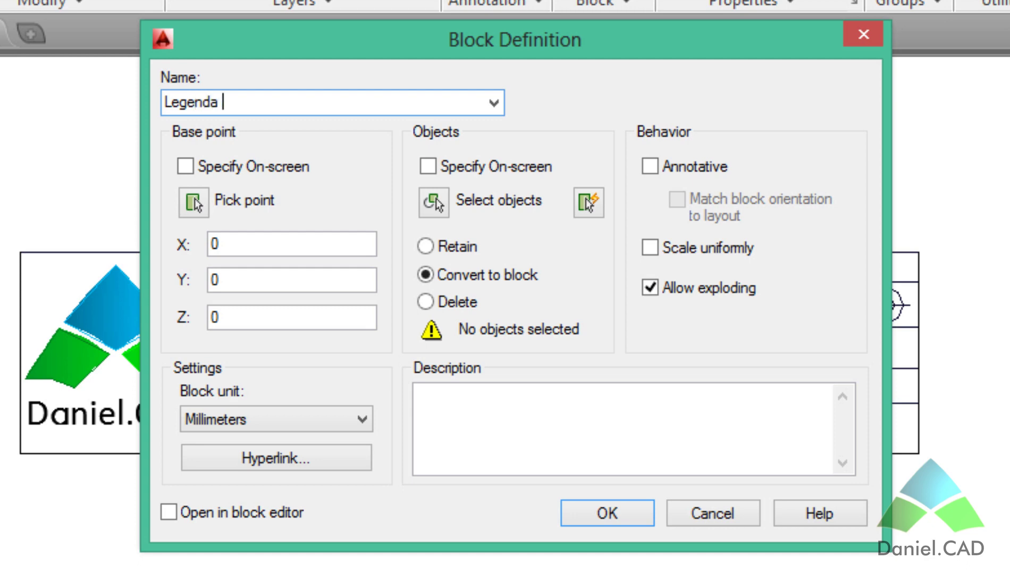
{"action": "type", "text": "Daniel"}
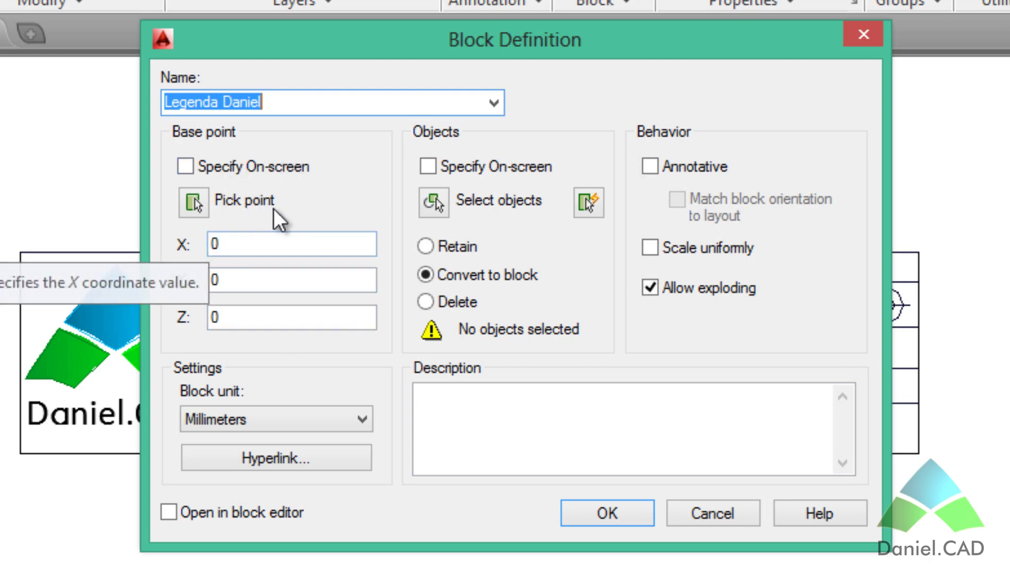
{"action": "left_click", "coordinate": [194, 202]}
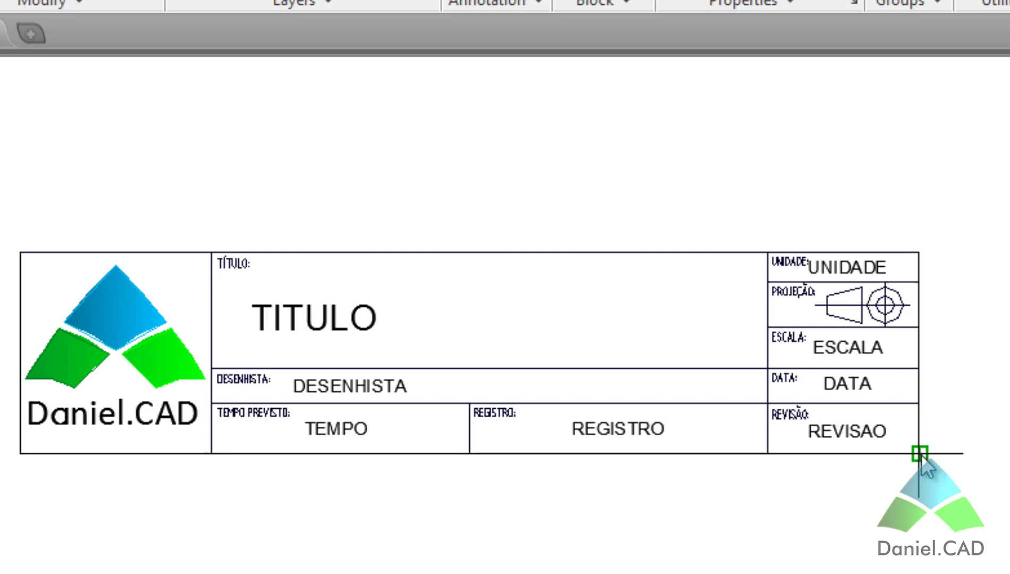
{"action": "left_click", "coordinate": [920, 455]}
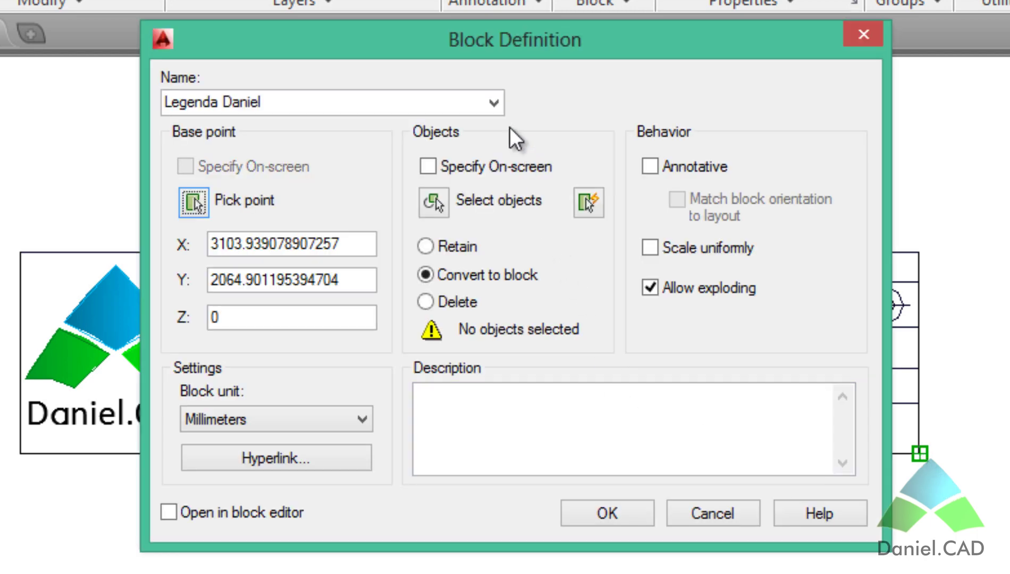
Window-select the entire title block (55 objects) as the Legenda Daniel block contents
{"action": "left_click", "coordinate": [435, 204]}
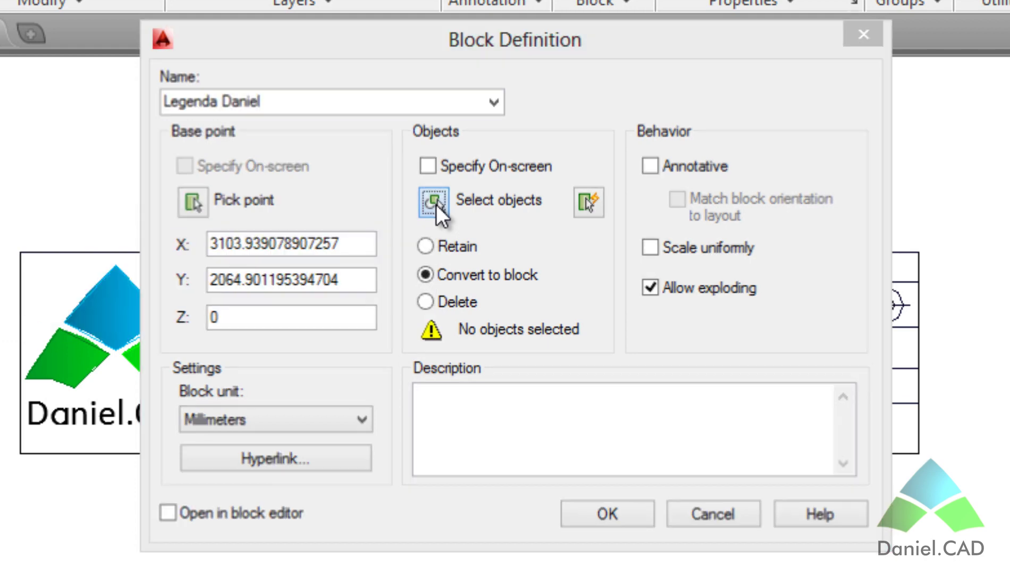
{"action": "left_click", "coordinate": [1, 202]}
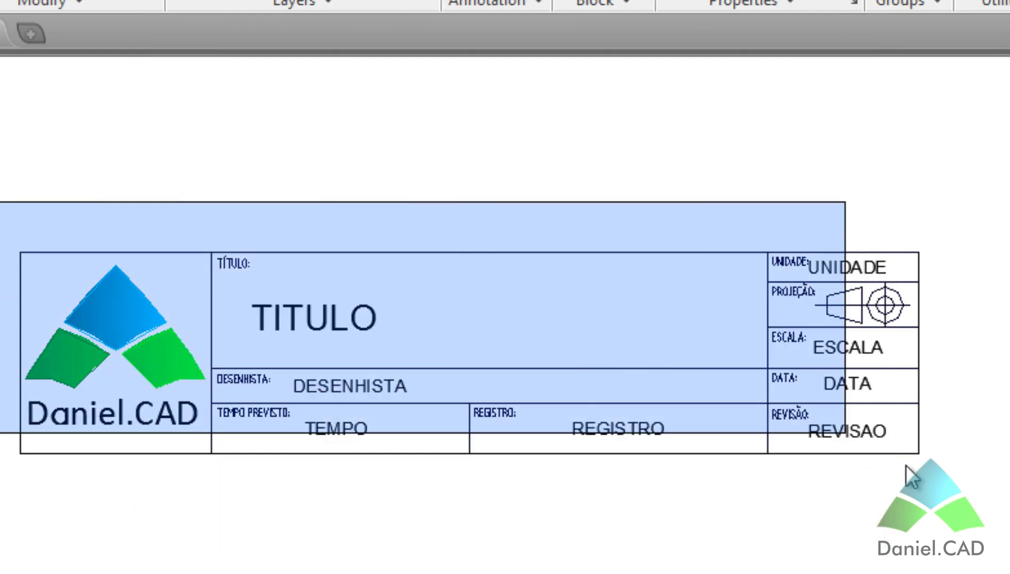
{"action": "left_click", "coordinate": [953, 481]}
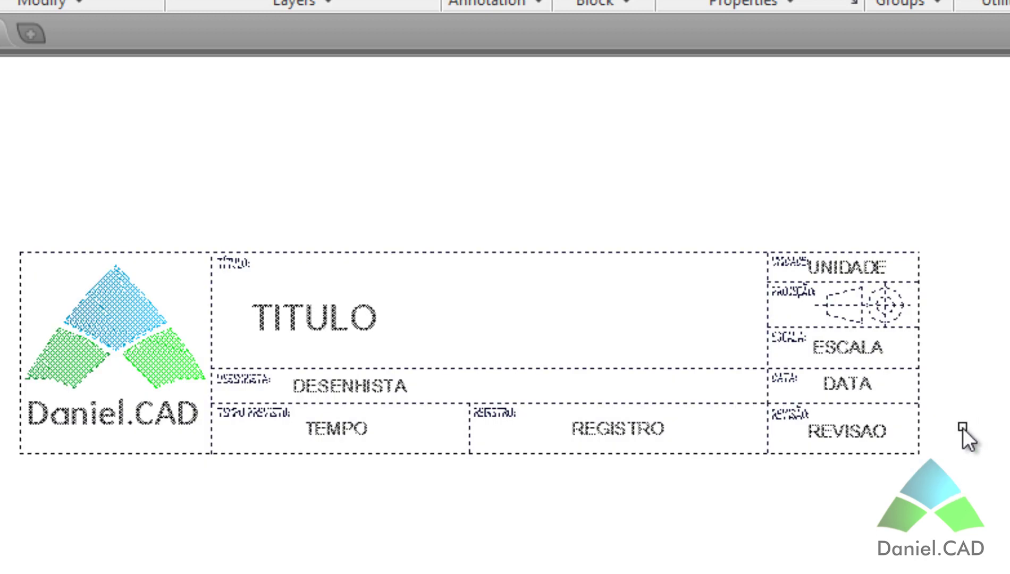
{"action": "key", "text": "Return"}
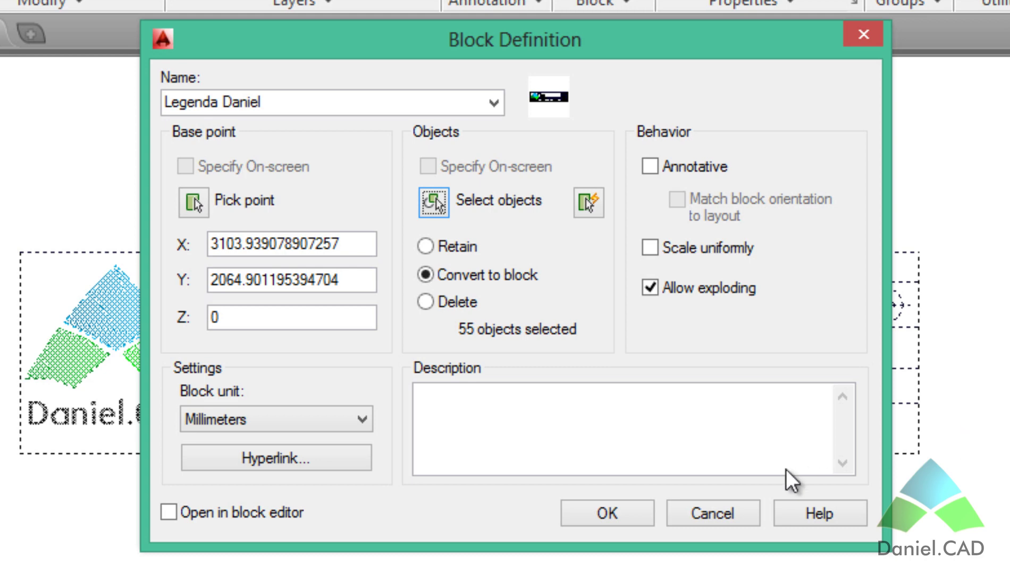
{"action": "left_click", "coordinate": [662, 433]}
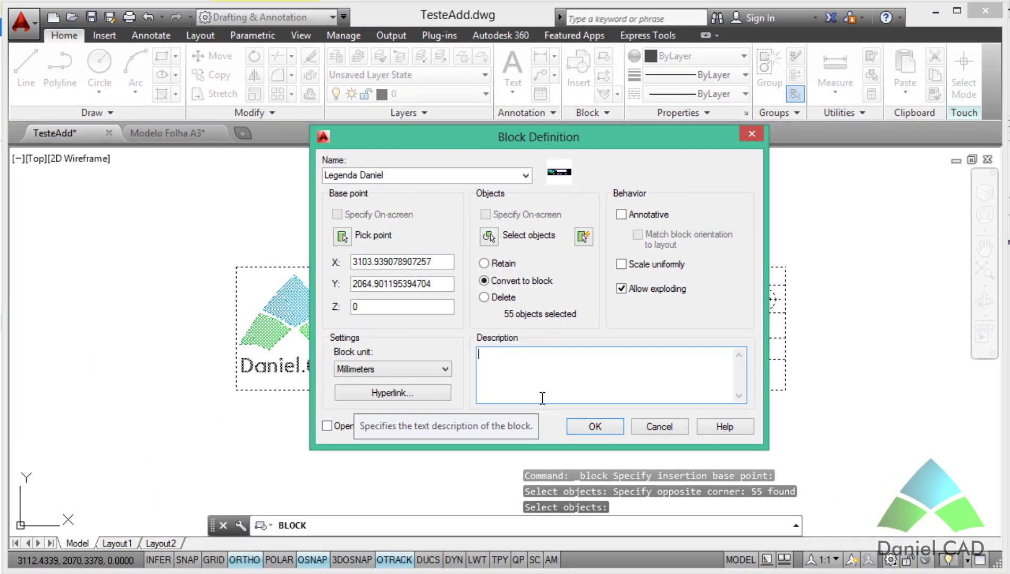
Create the block and set project name Projeto Legenda 01 and revision 002 - B
{"action": "left_click", "coordinate": [589, 426]}
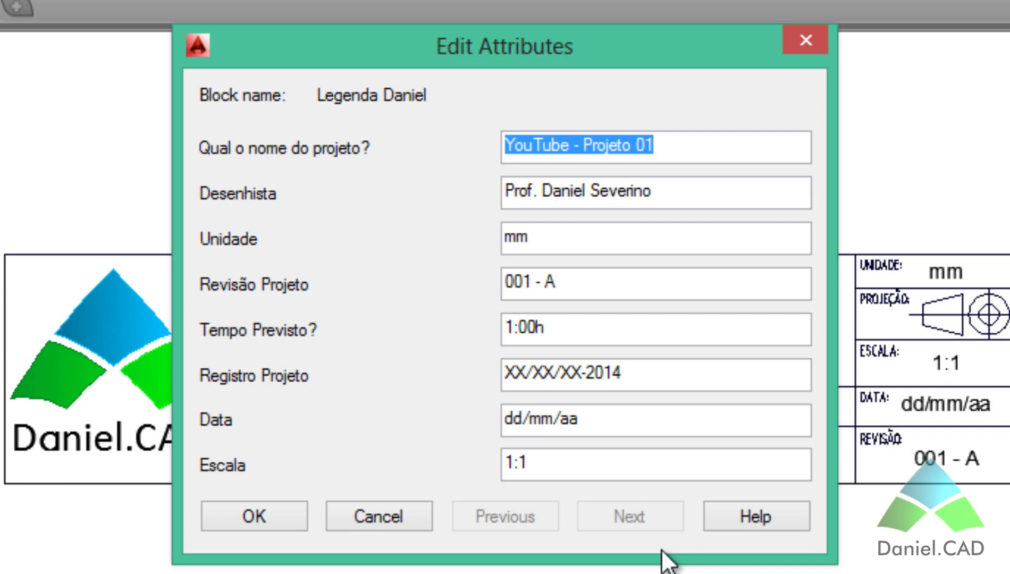
{"action": "key", "text": "BackSpace"}
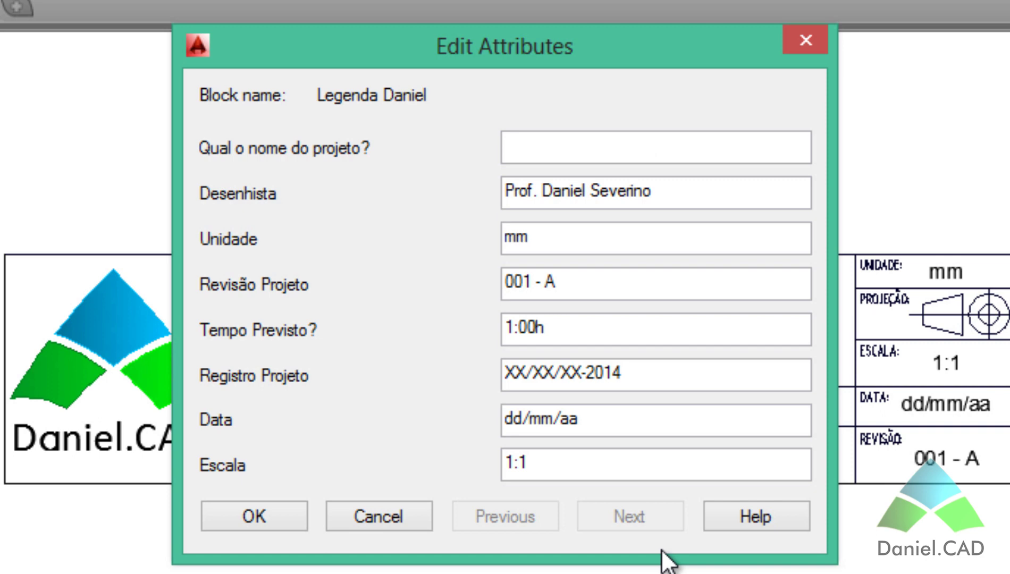
{"action": "type", "text": "Projeto Leg"}
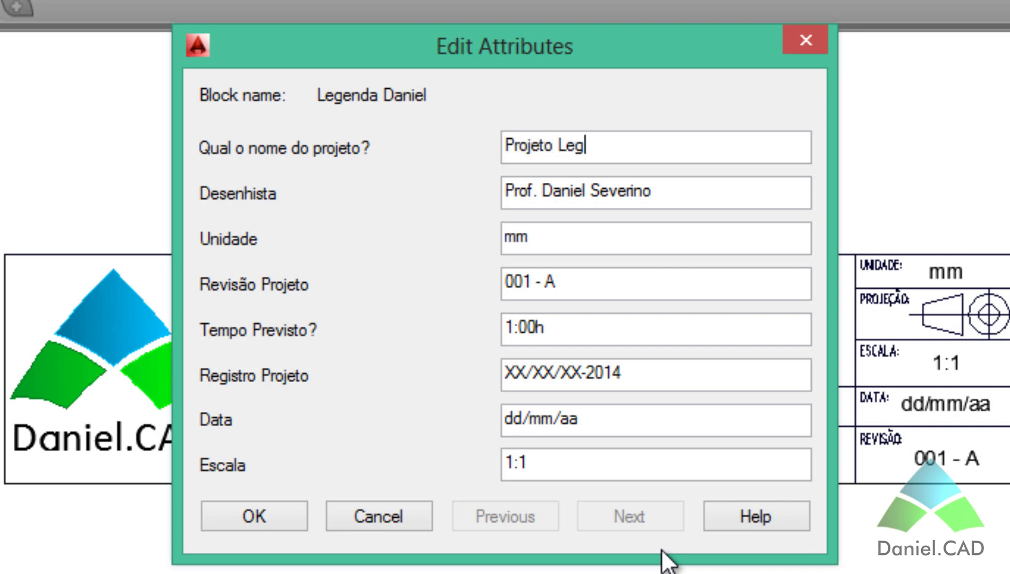
{"action": "type", "text": "enda 01"}
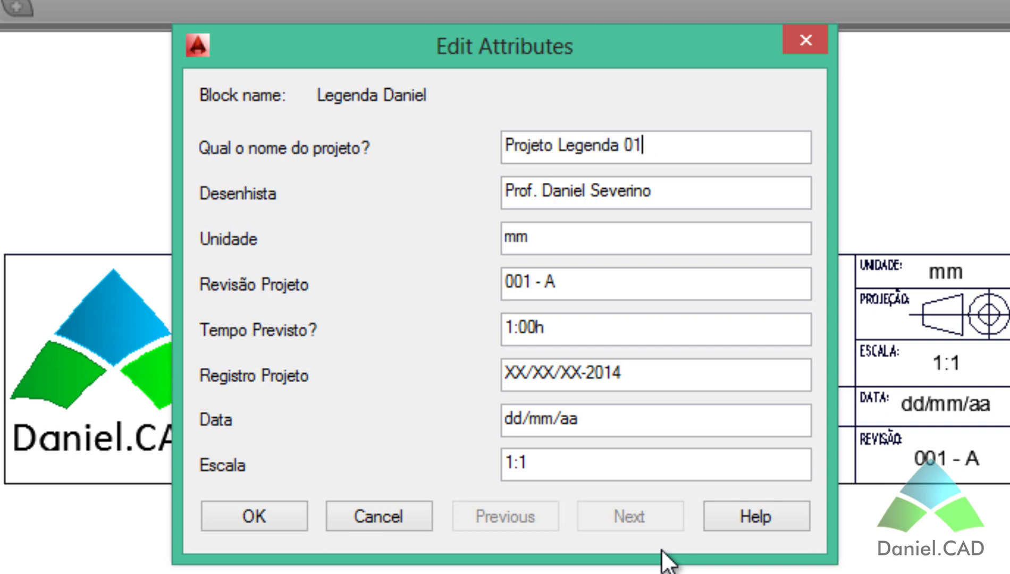
{"action": "key", "text": "Tab"}
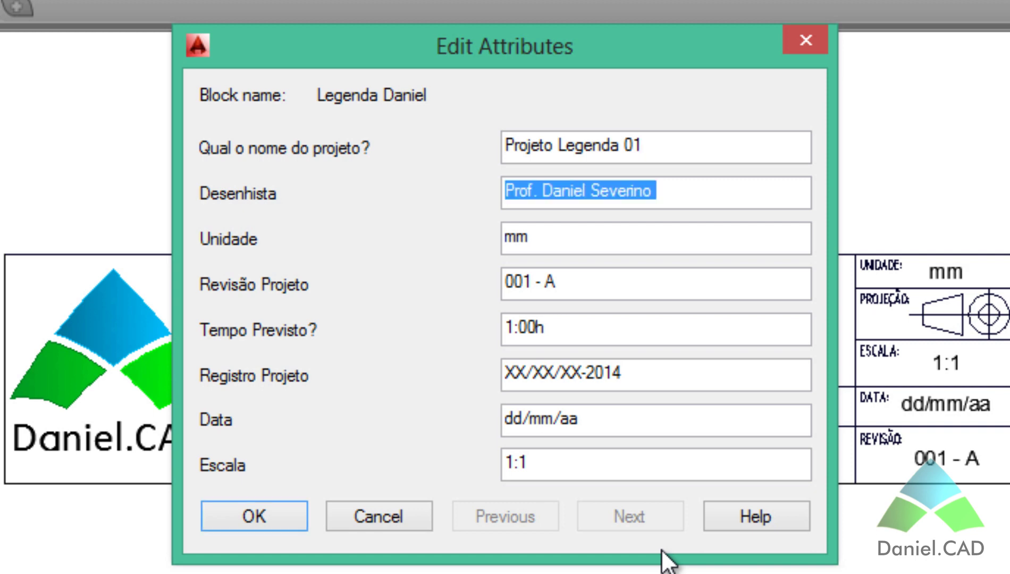
{"action": "key", "text": "Tab"}
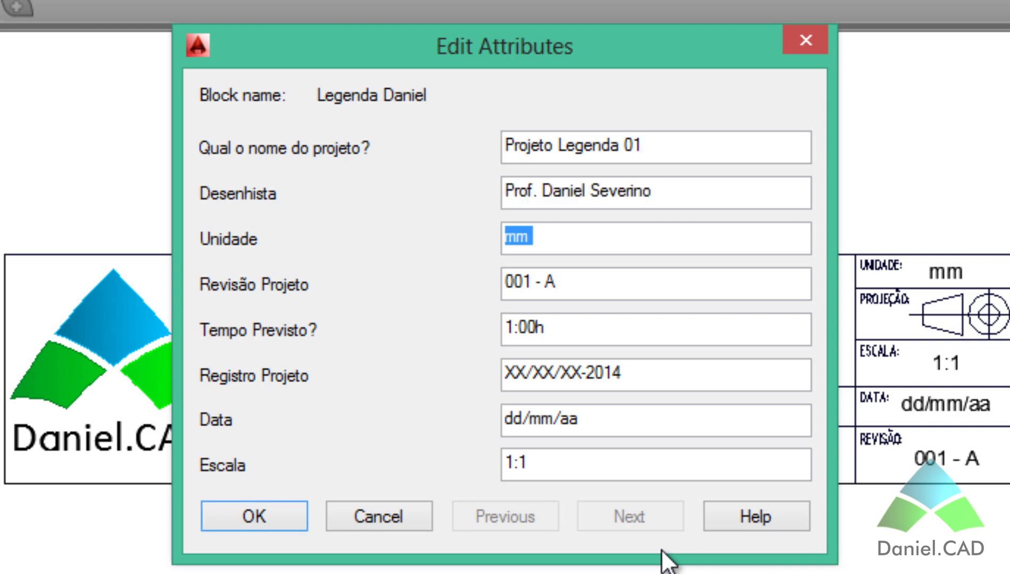
{"action": "key", "text": "Tab"}
{"action": "key", "text": "End"}
{"action": "key", "text": "BackSpace"}
{"action": "key", "text": "BackSpace"}
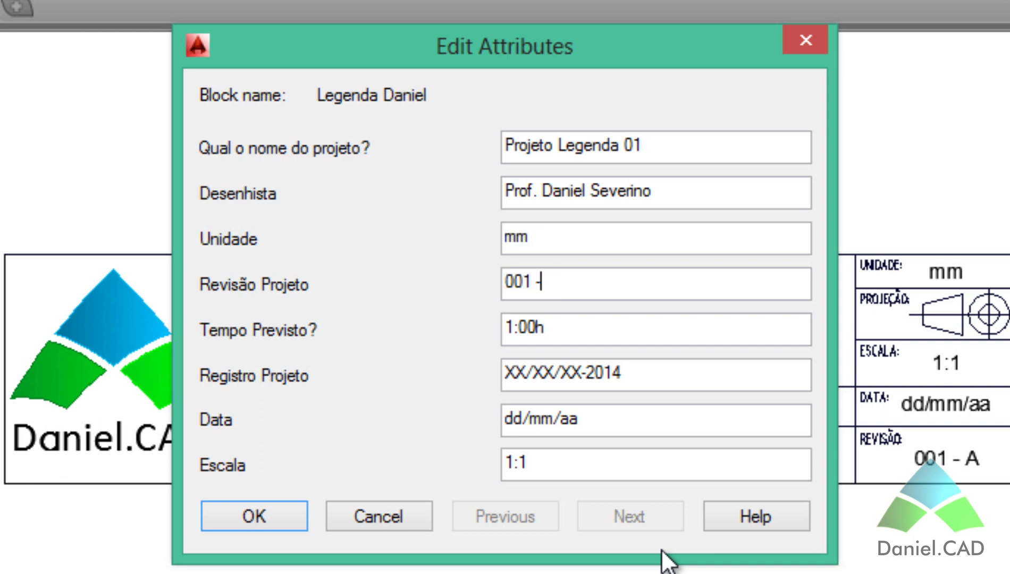
{"action": "key", "text": "BackSpace"}
{"action": "key", "text": "BackSpace"}
{"action": "key", "text": "BackSpace"}
{"action": "type", "text": "2 - B"}
Set time 0:20h, date 06/03/14 and scale 1:2 in the attribute values
{"action": "key", "text": "Tab"}
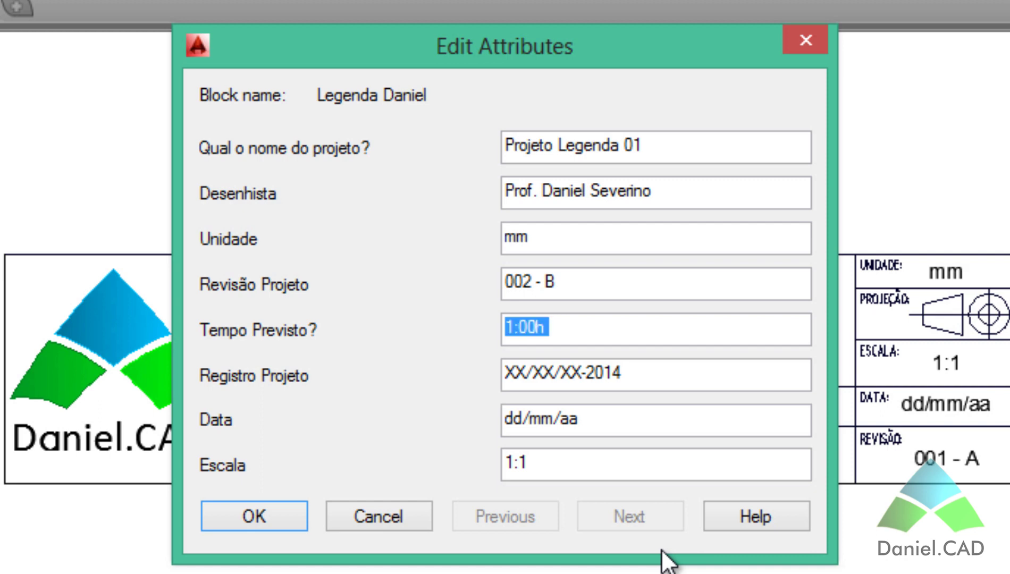
{"action": "key", "text": "Home"}
{"action": "key", "text": "Delete"}
{"action": "type", "text": "0"}
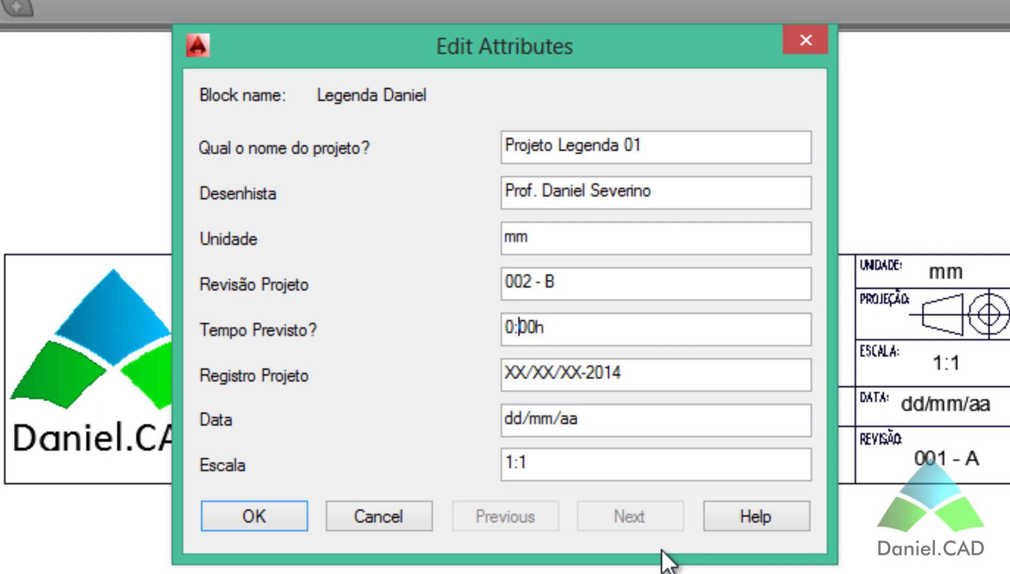
{"action": "key", "text": "Delete"}
{"action": "type", "text": "2"}
{"action": "key", "text": "Tab"}
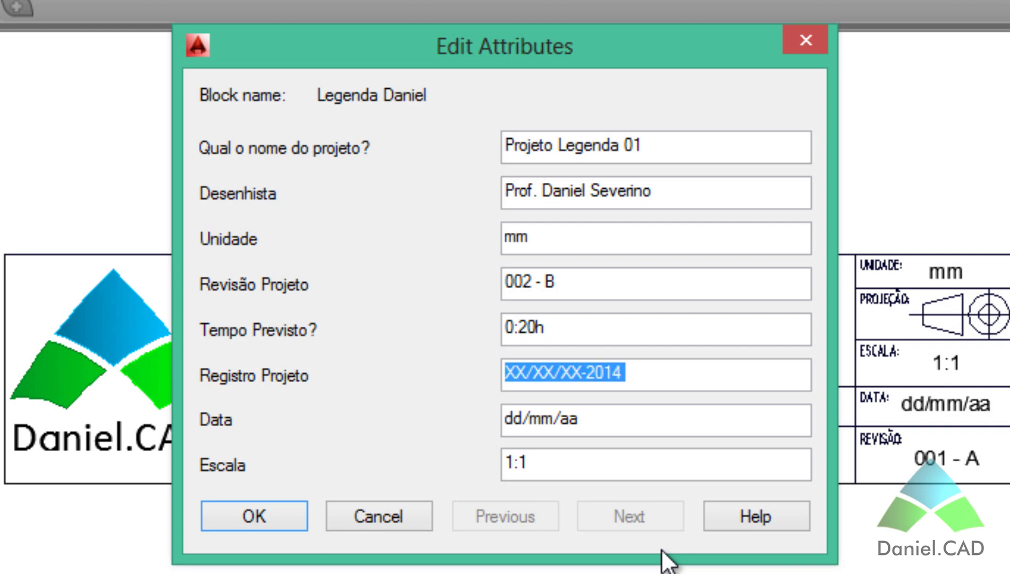
{"action": "key", "text": "Tab"}
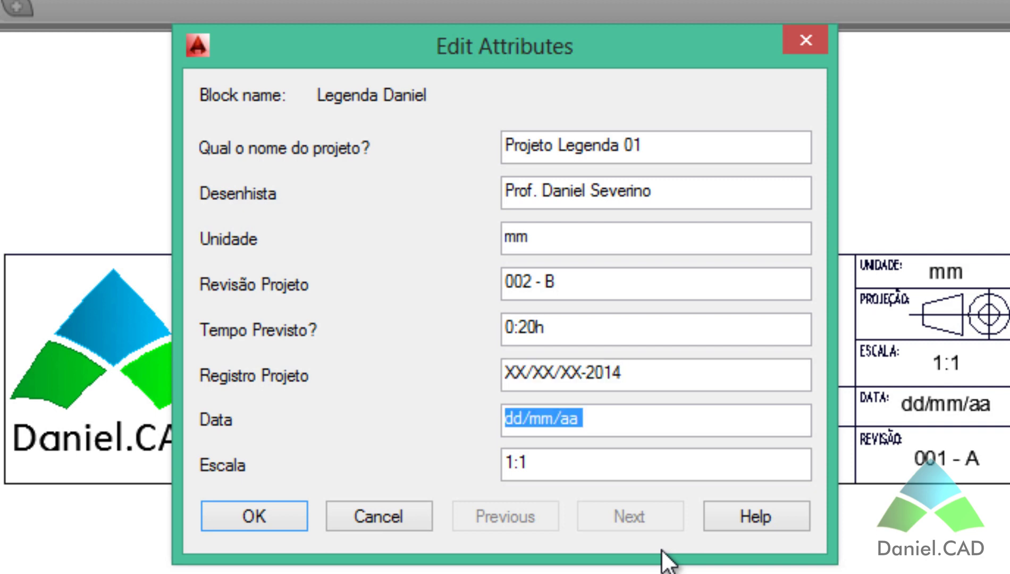
{"action": "type", "text": "06/0"}
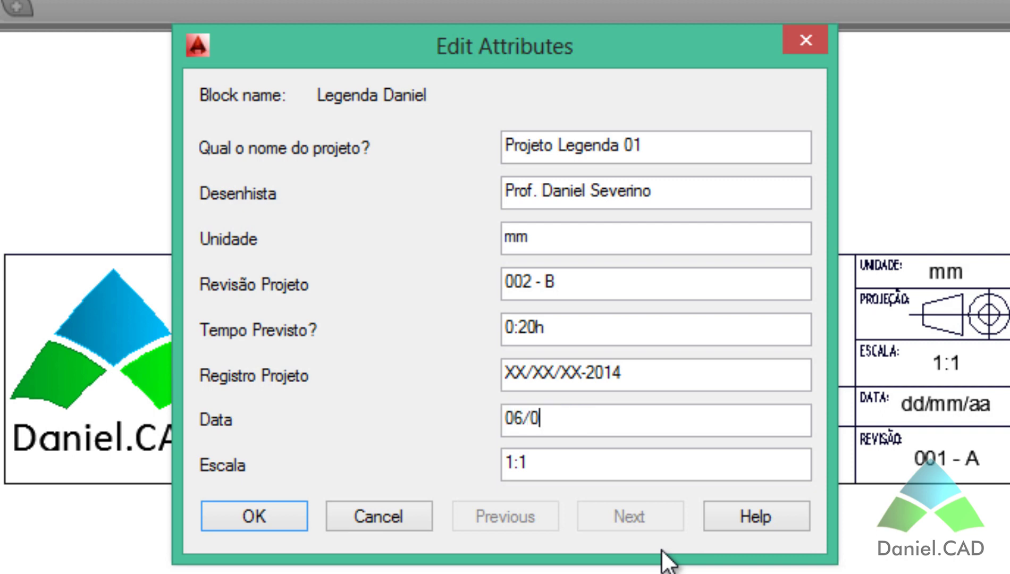
{"action": "type", "text": "3/14"}
{"action": "key", "text": "Tab"}
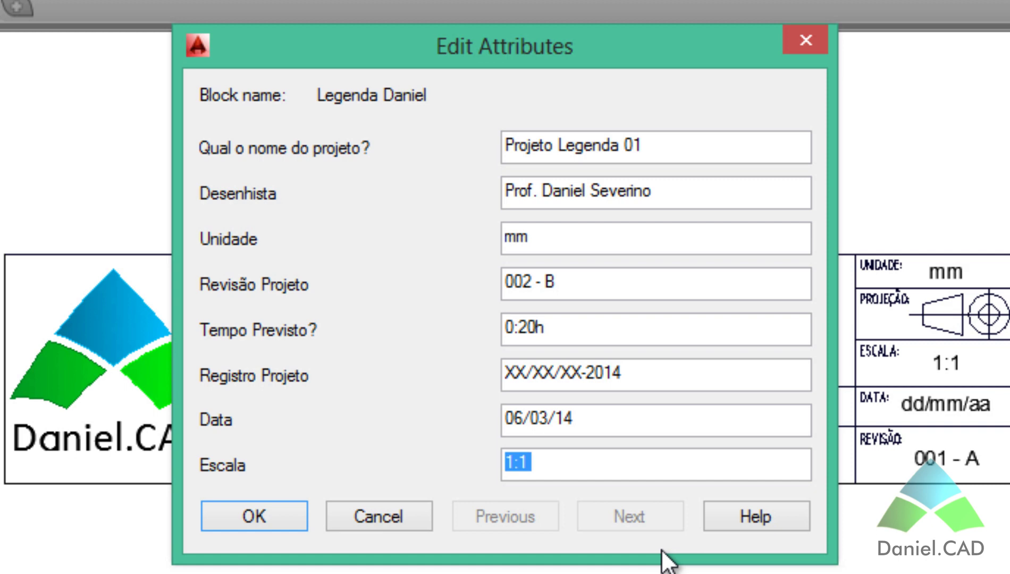
{"action": "type", "text": "1:2"}
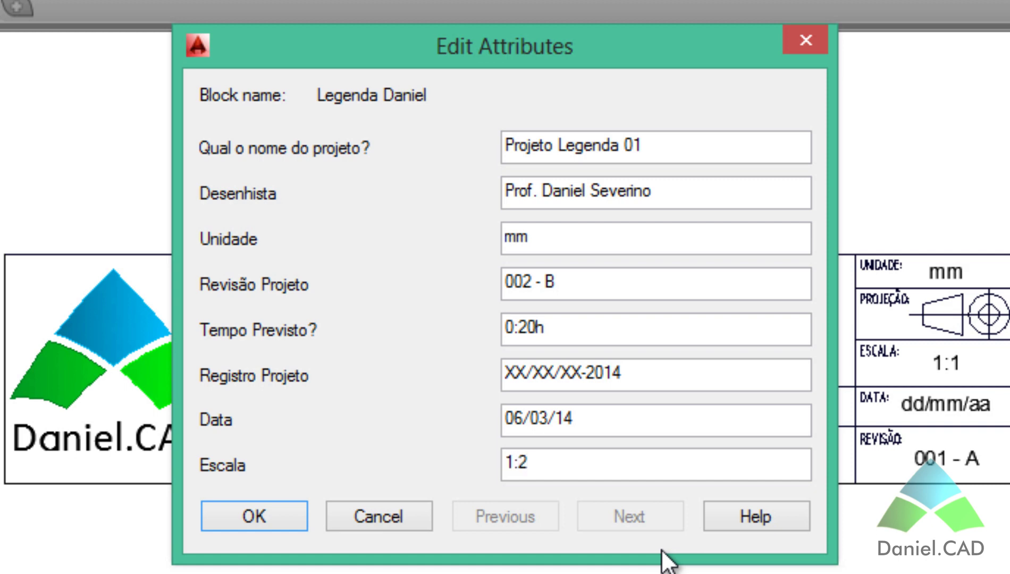
Apply the edited attribute values to the title block and save TesteAdd.dwg
{"action": "left_click", "coordinate": [286, 525]}
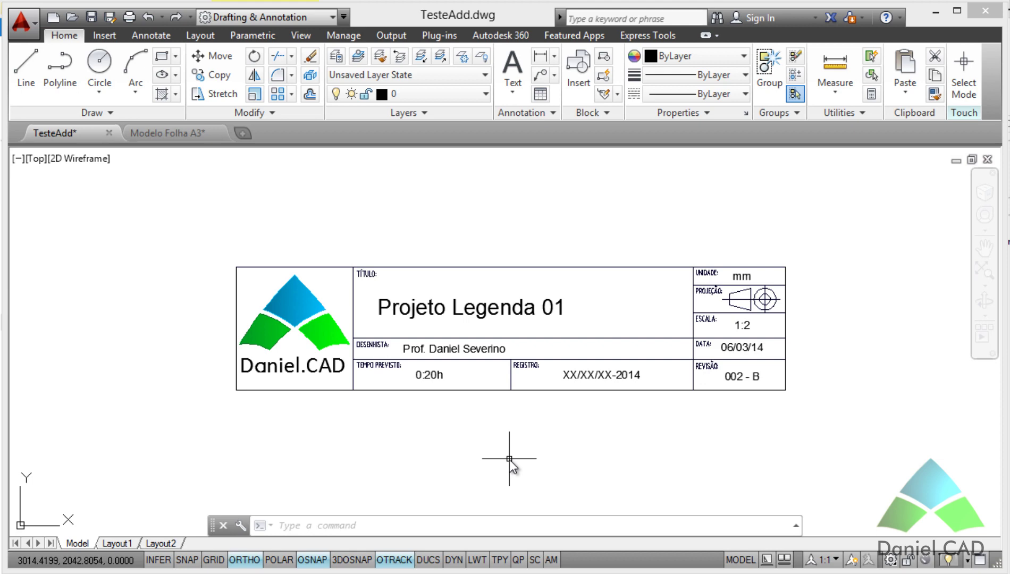
{"action": "left_click", "coordinate": [91, 17]}
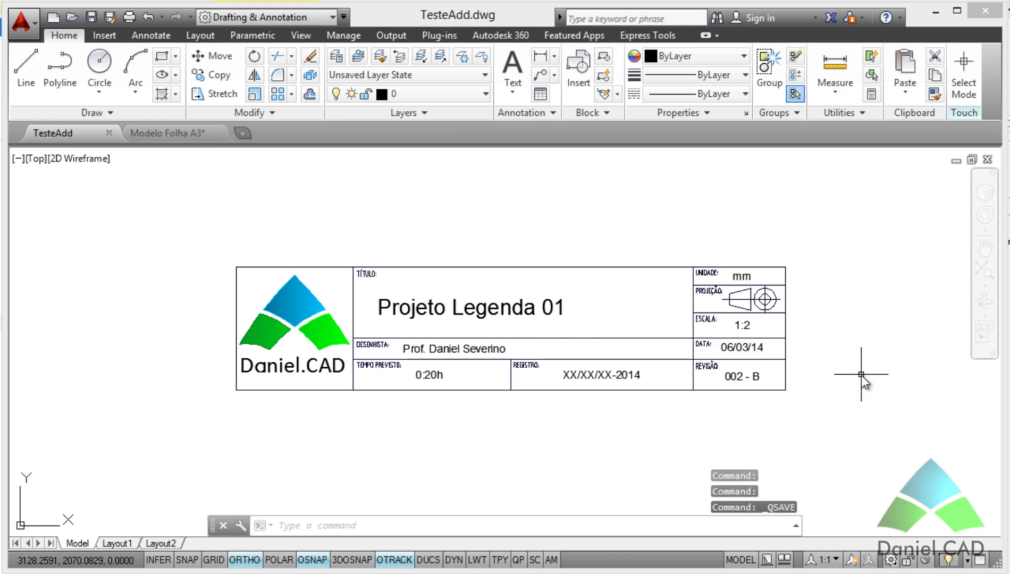
Switch to Modelo Folha A3.dwg and frame the sheet on its Folha A3 - 01 layout
{"action": "left_click", "coordinate": [191, 133]}
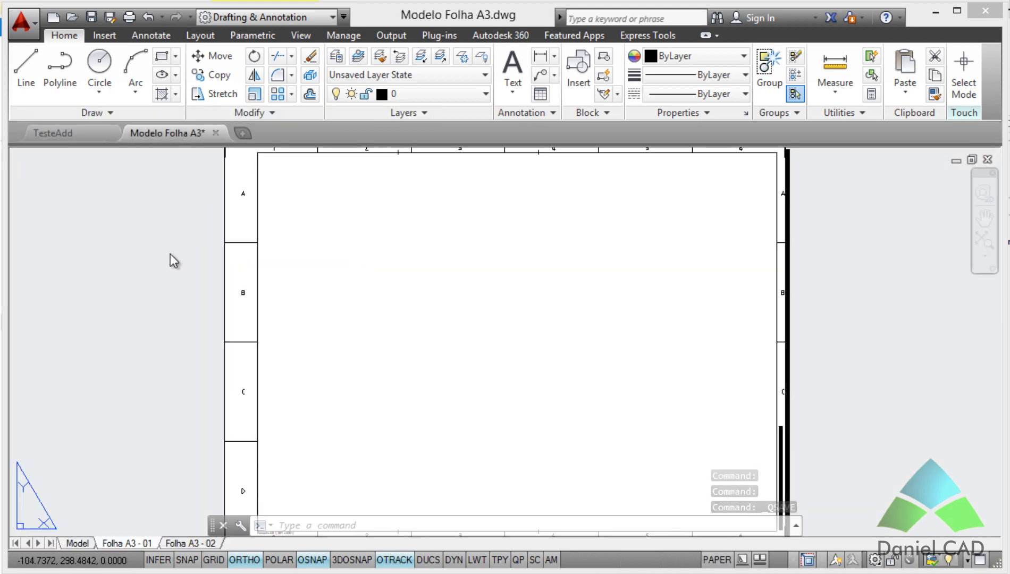
{"action": "scroll", "coordinate": [372, 341], "scroll_direction": "down", "scroll_amount": 2}
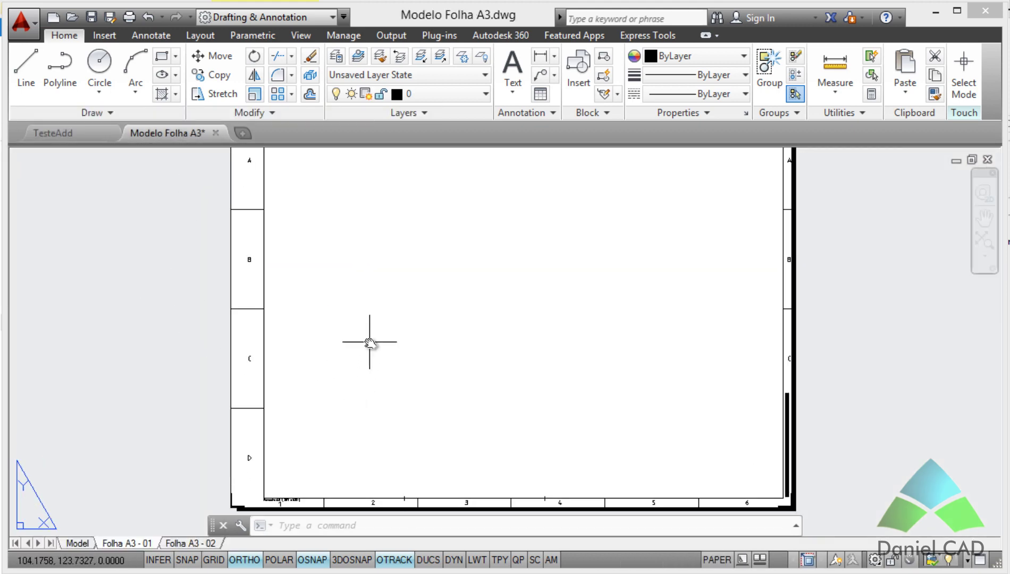
{"action": "middle_click_drag", "start_coordinate": [374, 338], "coordinate": [381, 346]}
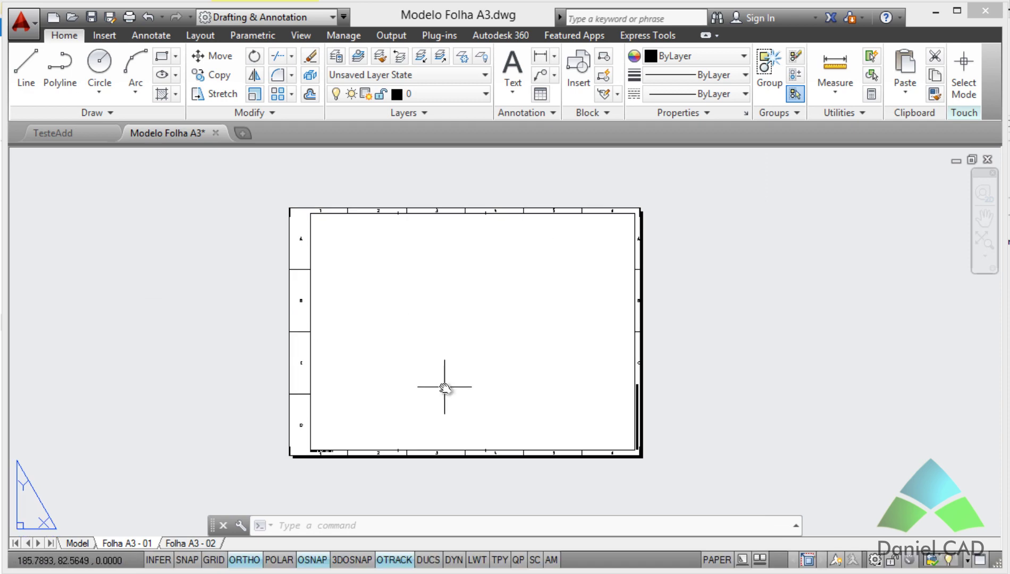
{"action": "left_click", "coordinate": [143, 545]}
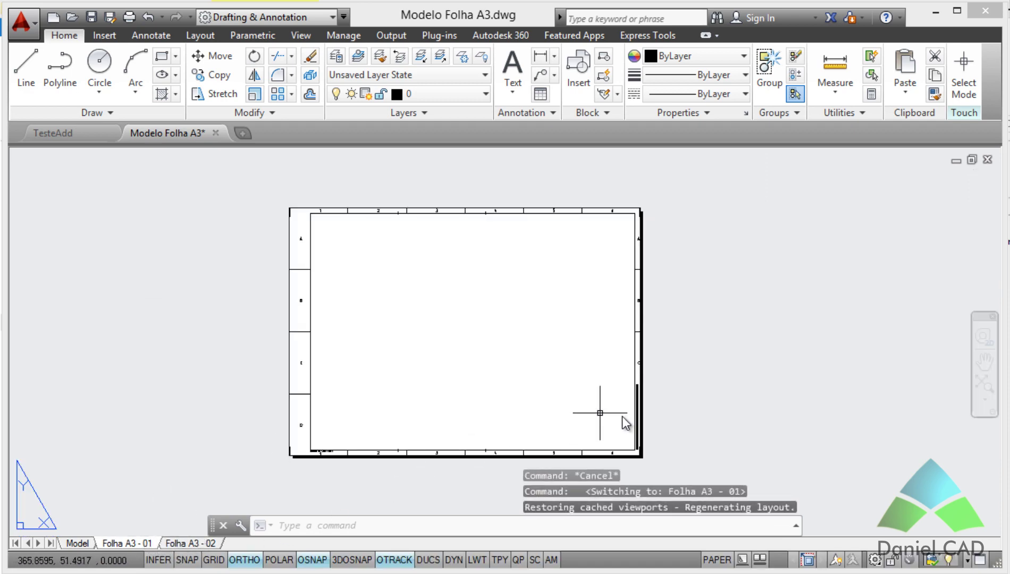
{"action": "scroll", "coordinate": [612, 423], "scroll_direction": "up", "scroll_amount": 3}
{"action": "scroll", "coordinate": [713, 387], "scroll_direction": "up", "scroll_amount": 1}
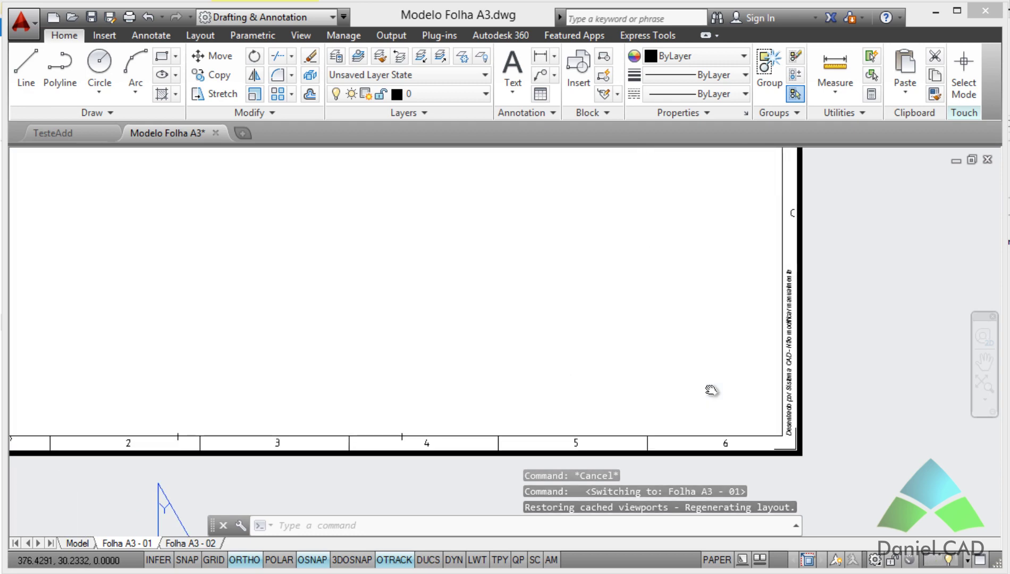
{"action": "scroll", "coordinate": [653, 366], "scroll_direction": "down", "scroll_amount": 2}
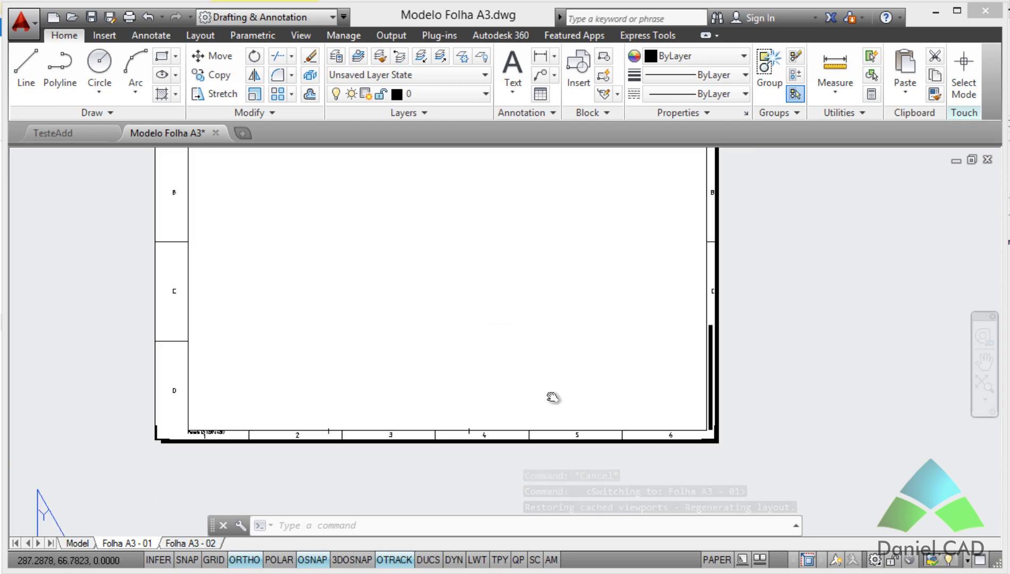
{"action": "middle_click_drag", "start_coordinate": [550, 399], "coordinate": [568, 412]}
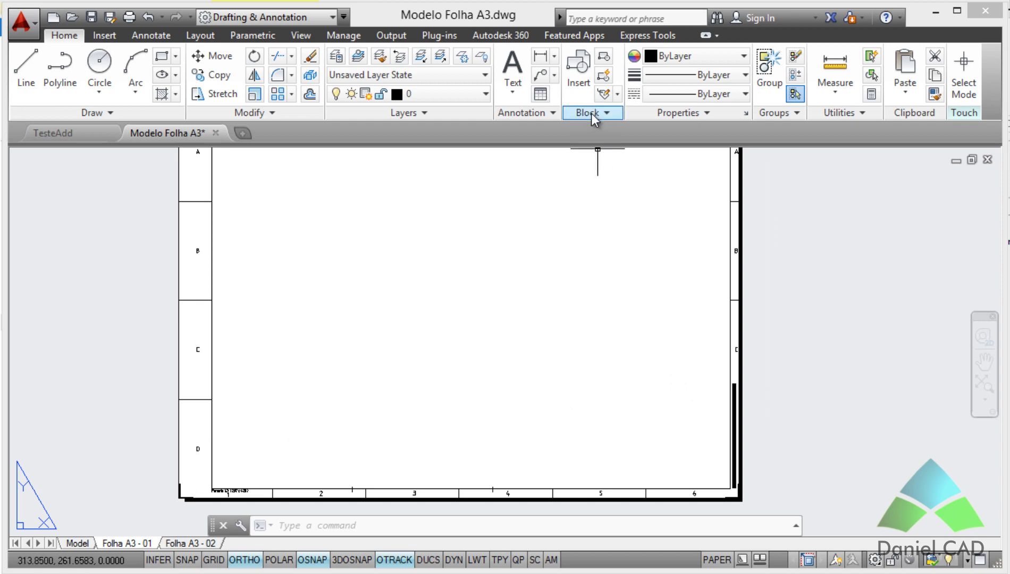
Try inserting TesteAdd.dwg through Insert > Browse, then cancel both dialogs
{"action": "left_click", "coordinate": [581, 81]}
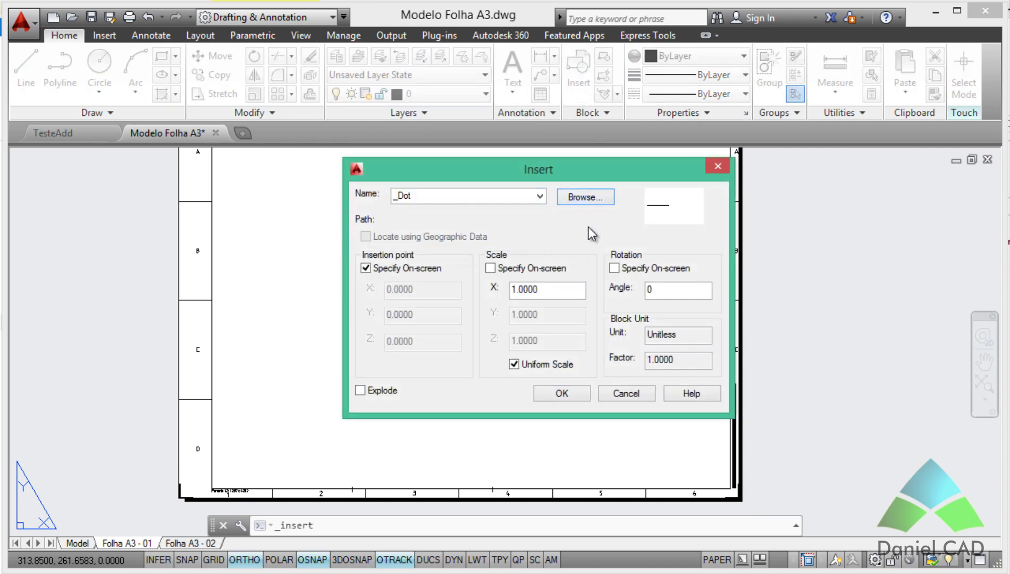
{"action": "left_click", "coordinate": [588, 201]}
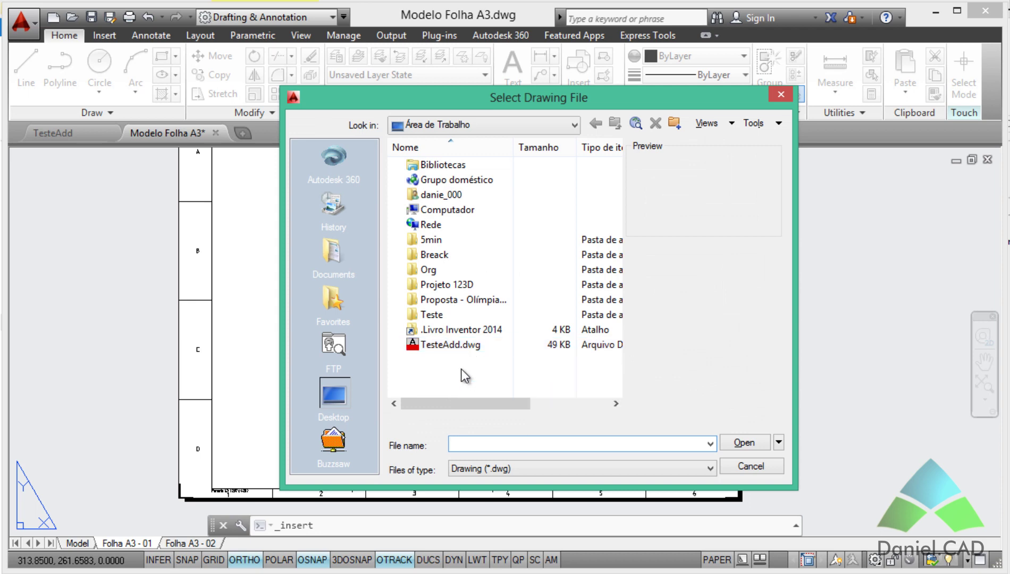
{"action": "left_click", "coordinate": [445, 346]}
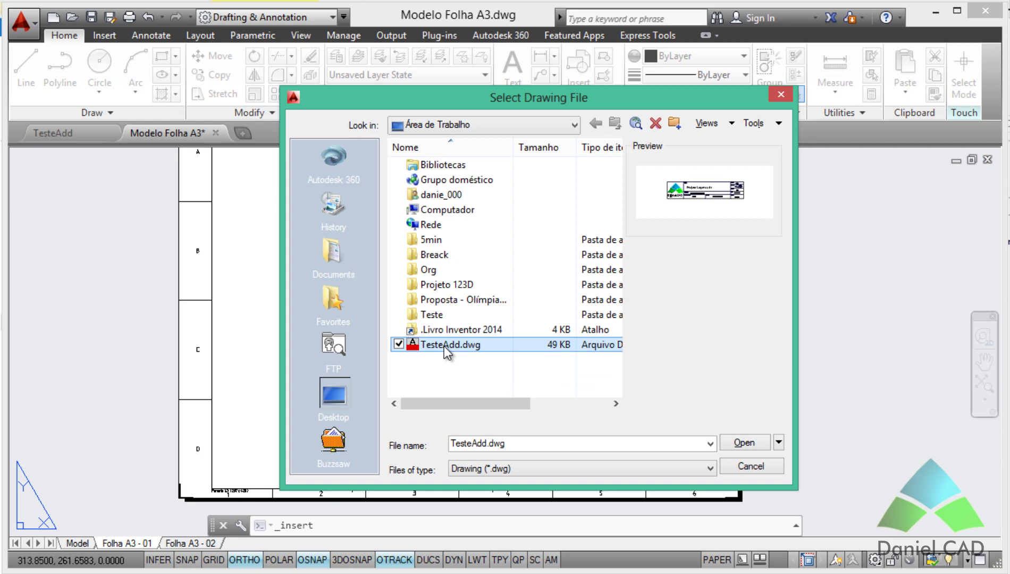
{"action": "left_click", "coordinate": [730, 469]}
{"action": "left_click", "coordinate": [620, 393]}
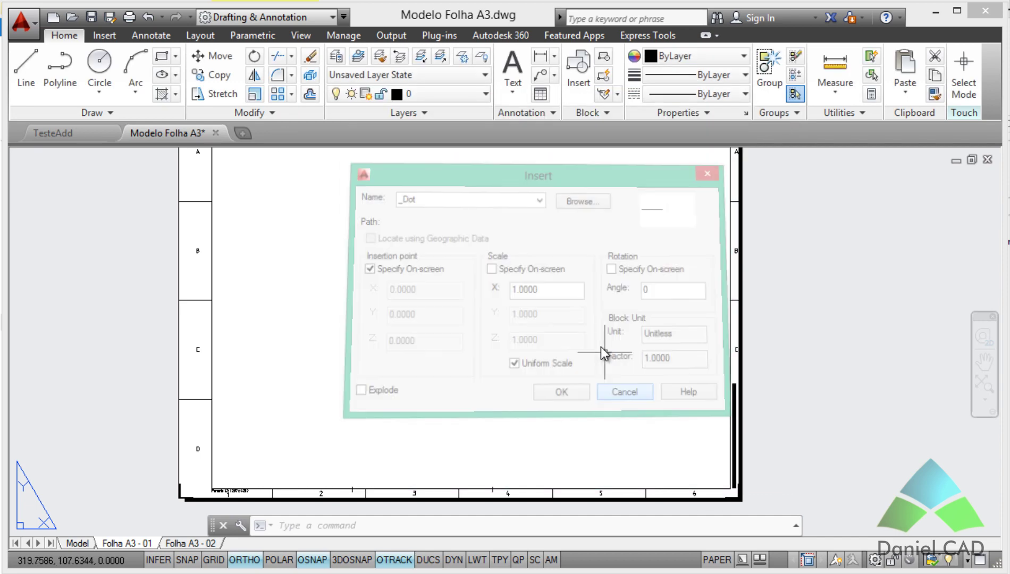
Reposition the sheet view and open DesignCenter with Ctrl+2
{"action": "scroll", "coordinate": [550, 330], "scroll_direction": "down", "scroll_amount": 2}
{"action": "mouse_move", "coordinate": [518, 305]}
{"action": "middle_mouse_down"}
{"action": "mouse_move", "coordinate": [573, 332]}
{"action": "mouse_move", "coordinate": [541, 350]}
{"action": "mouse_move", "coordinate": [563, 329]}
{"action": "middle_mouse_up"}
{"action": "scroll", "coordinate": [553, 335], "scroll_direction": "up", "scroll_amount": 2}
{"action": "scroll", "coordinate": [542, 351], "scroll_direction": "down", "scroll_amount": 2}
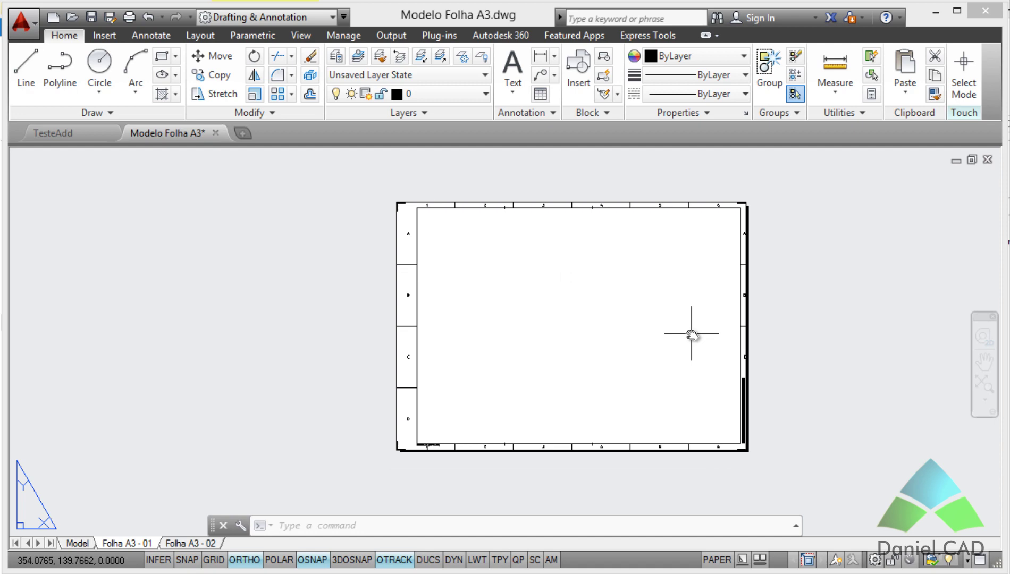
{"action": "scroll", "coordinate": [634, 373], "scroll_direction": "up", "scroll_amount": 2}
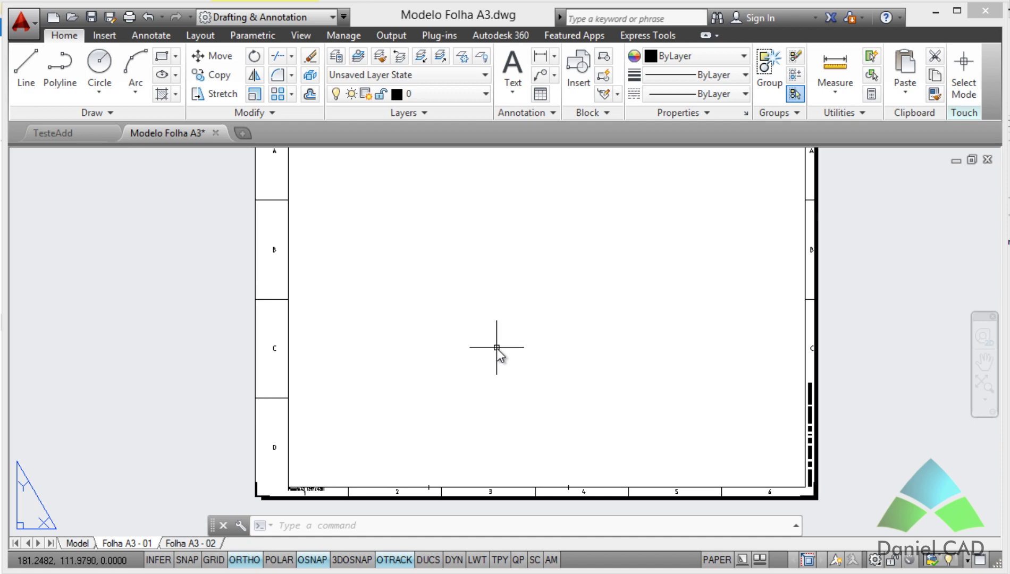
{"action": "key", "text": "ctrl+2"}
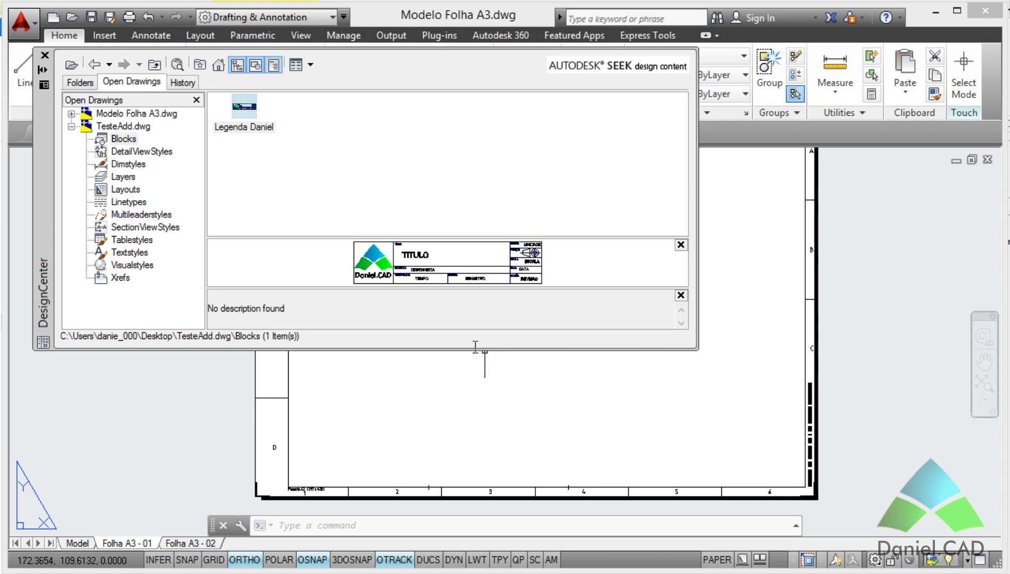
Move DesignCenter lower right and look through its Folders, Open Drawings and History tabs
{"action": "mouse_move", "coordinate": [47, 185]}
{"action": "left_mouse_down"}
{"action": "mouse_move", "coordinate": [193, 262]}
{"action": "mouse_move", "coordinate": [190, 276]}
{"action": "left_mouse_up"}
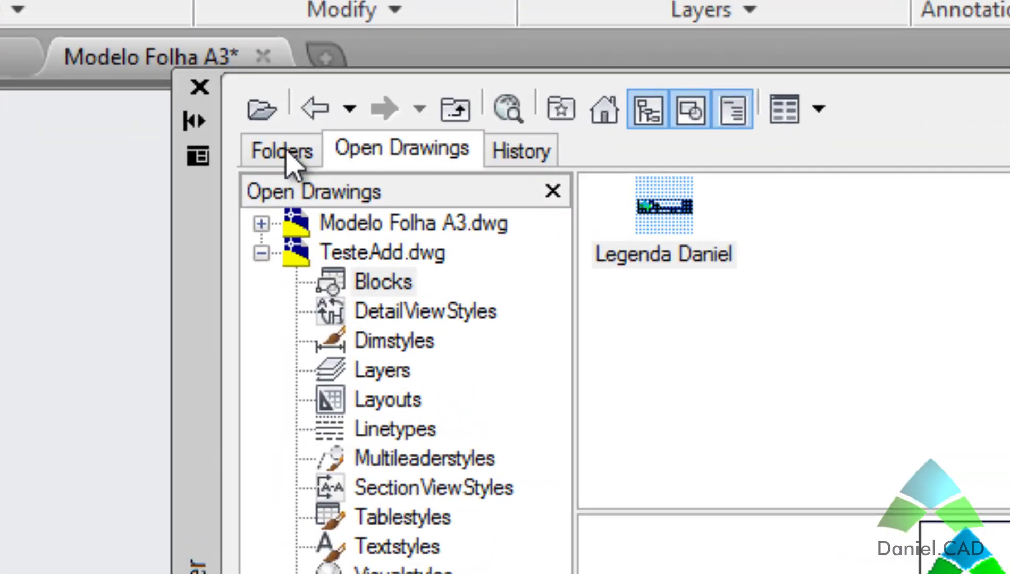
{"action": "left_click", "coordinate": [285, 154]}
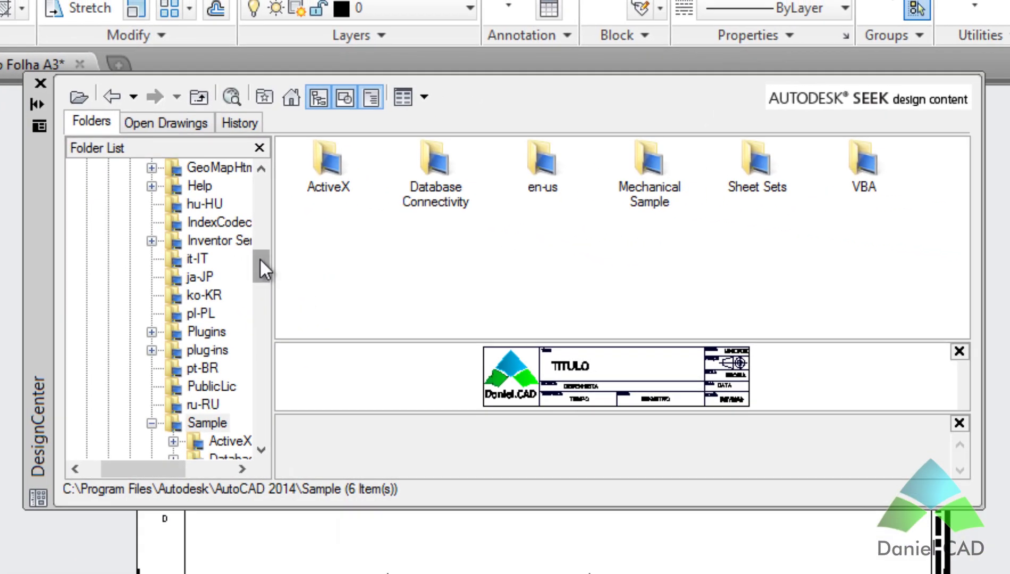
{"action": "left_click_drag", "start_coordinate": [260, 268], "coordinate": [265, 188]}
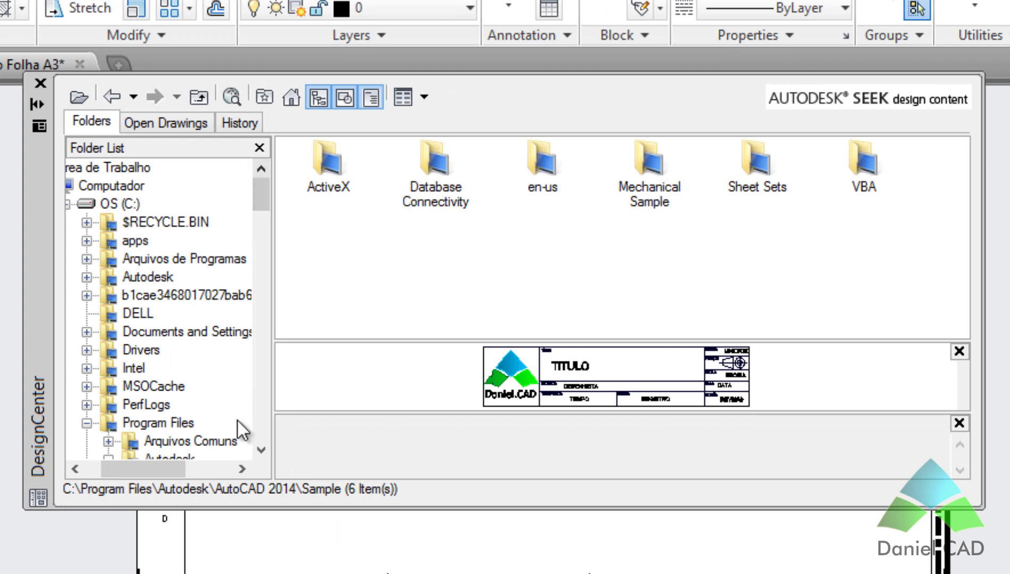
{"action": "left_click", "coordinate": [166, 123]}
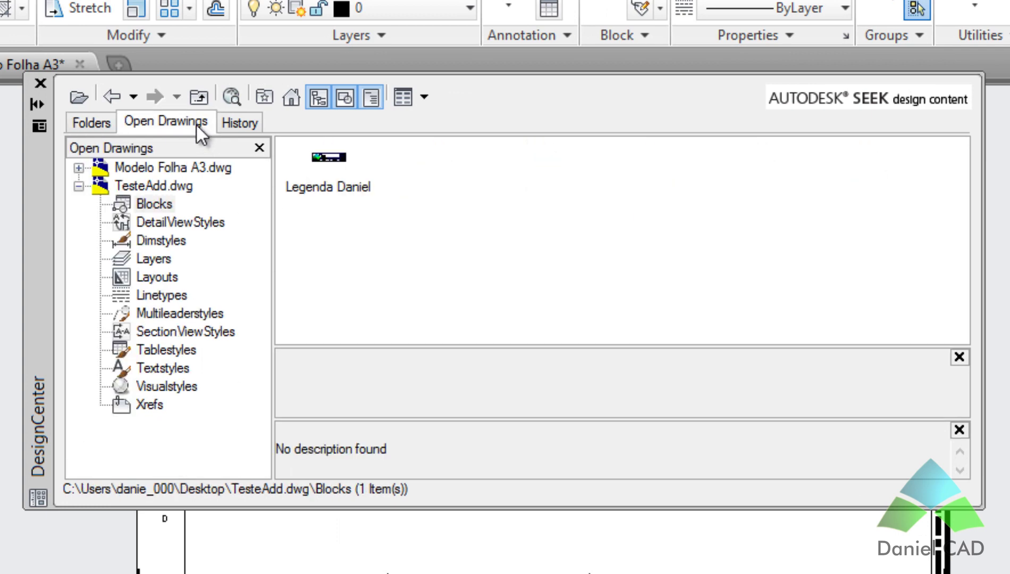
{"action": "left_click", "coordinate": [239, 123]}
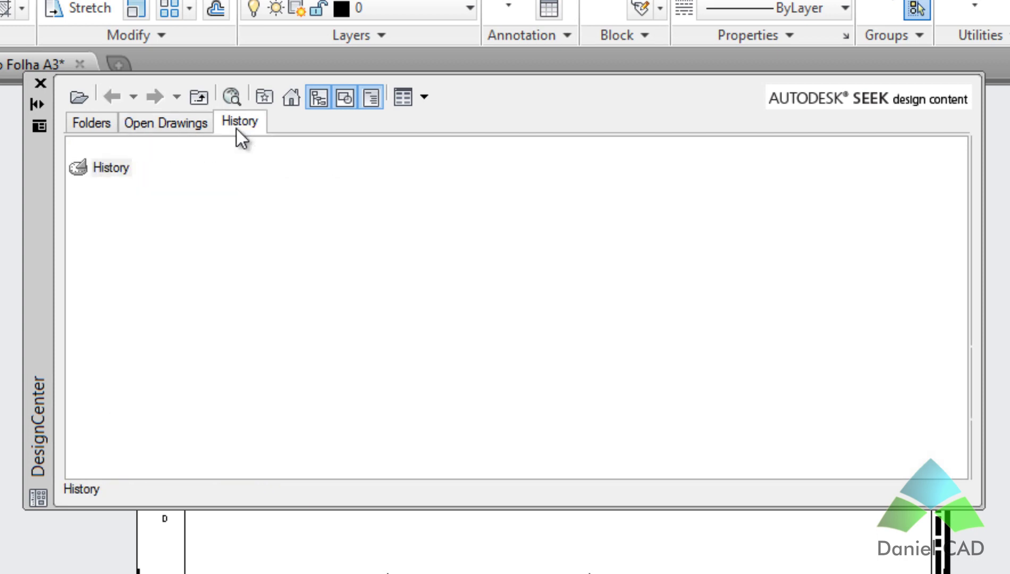
{"action": "left_click", "coordinate": [178, 124]}
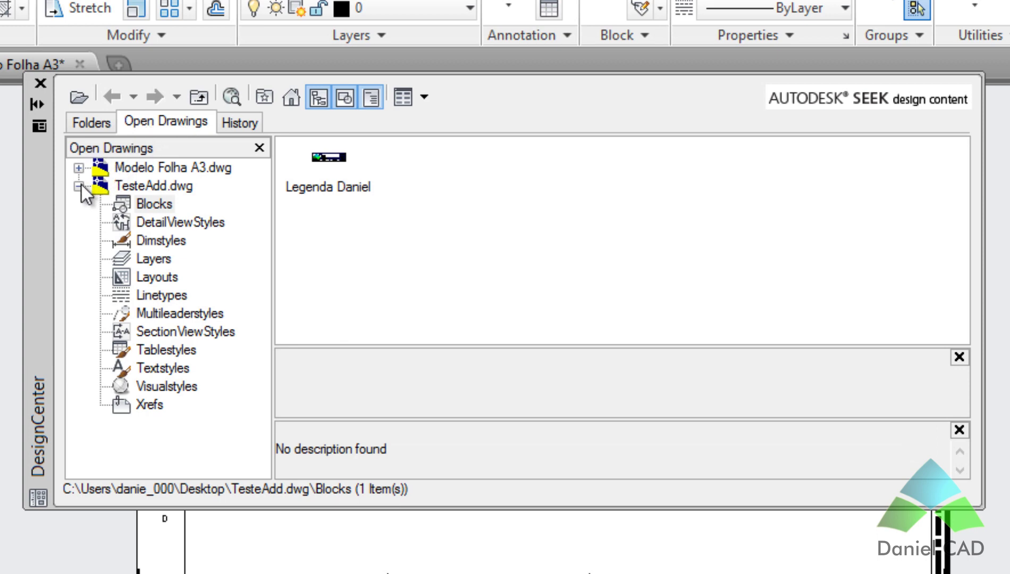
Browse Modelo Folha A3.dwg and TesteAdd.dwg in the tree, ending on TesteAdd.dwg's Blocks
{"action": "left_click", "coordinate": [152, 190]}
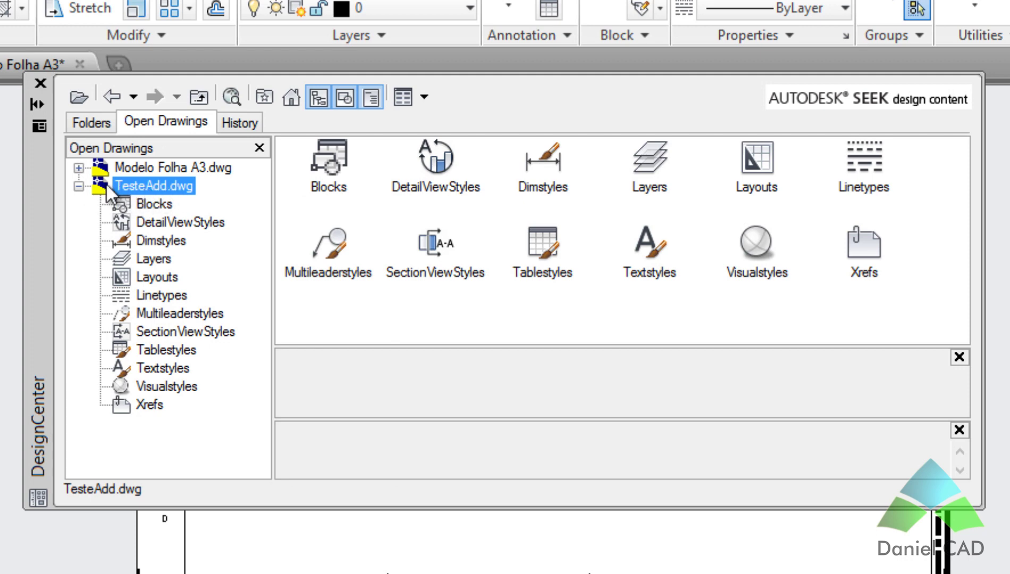
{"action": "left_click", "coordinate": [126, 167]}
{"action": "left_click", "coordinate": [80, 169]}
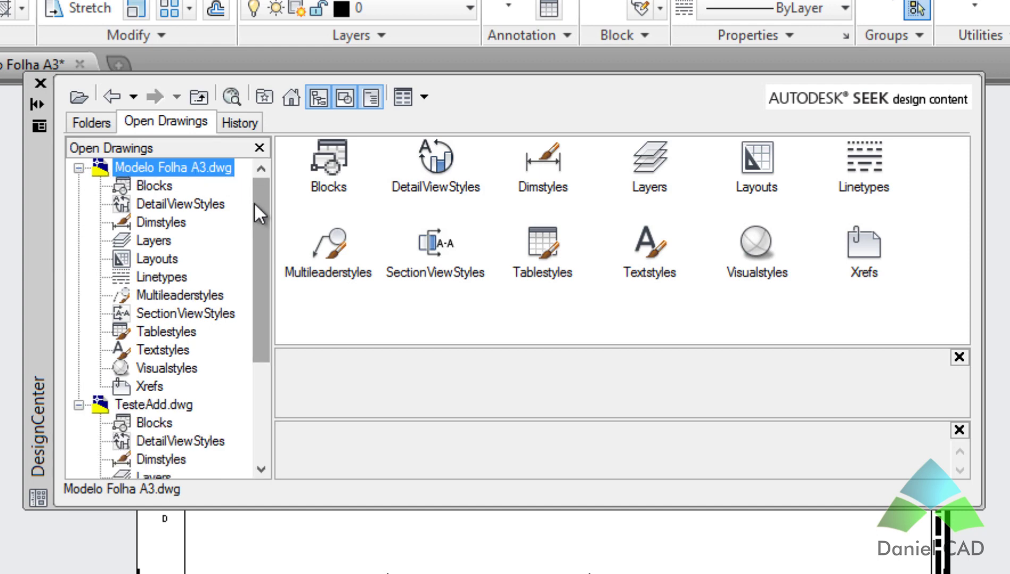
{"action": "left_click_drag", "start_coordinate": [254, 204], "coordinate": [255, 327]}
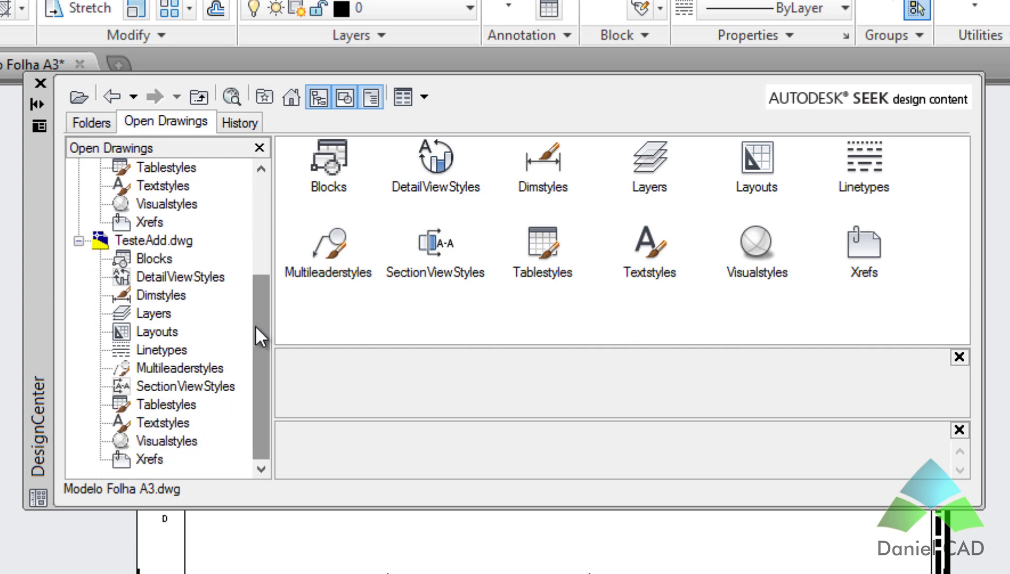
{"action": "left_click", "coordinate": [115, 243]}
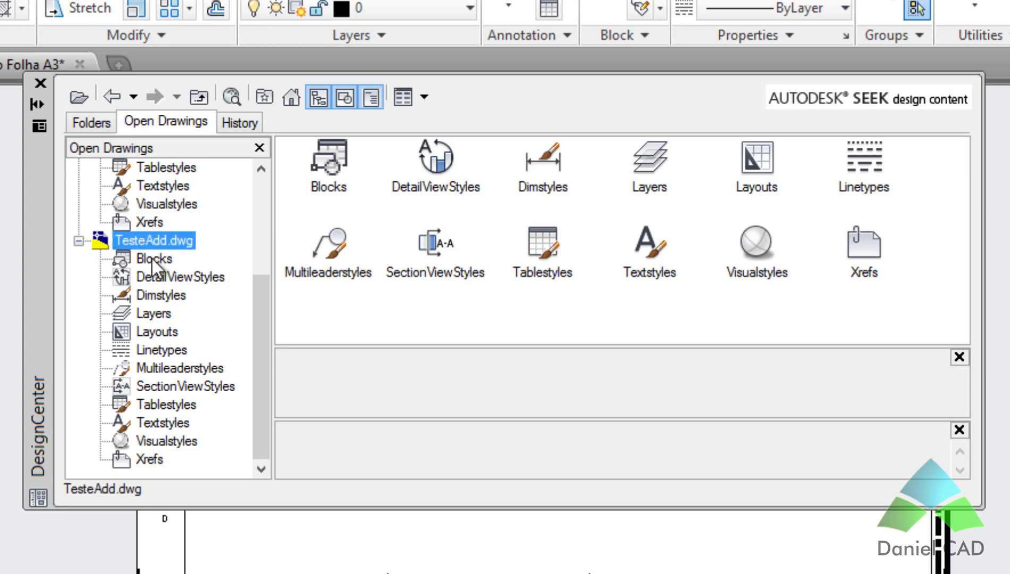
{"action": "left_click", "coordinate": [152, 257]}
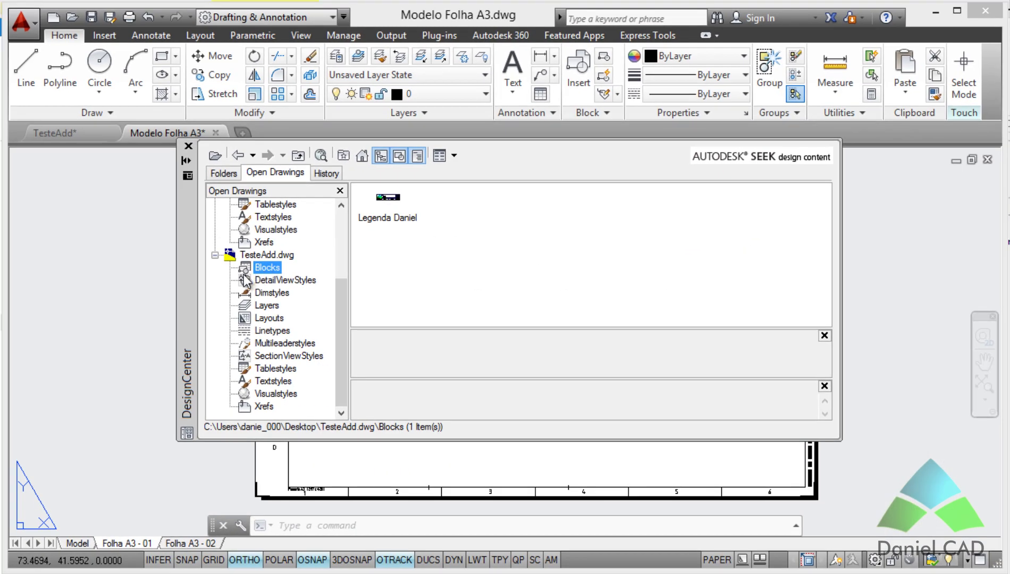
Drag the Legenda Daniel block from DesignCenter onto the sheet's bottom-right corner
{"action": "left_click", "coordinate": [464, 231]}
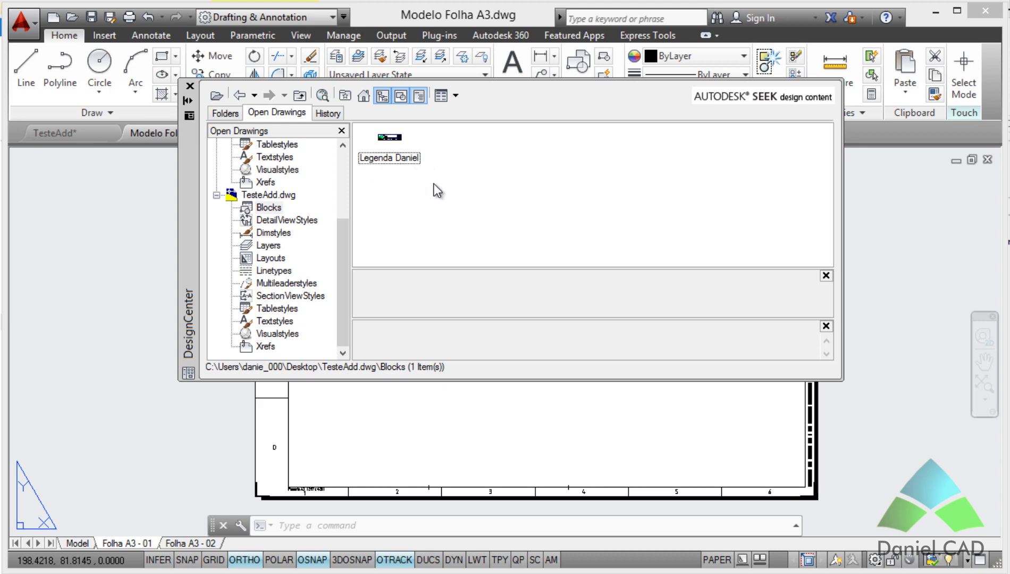
{"action": "left_click", "coordinate": [402, 160]}
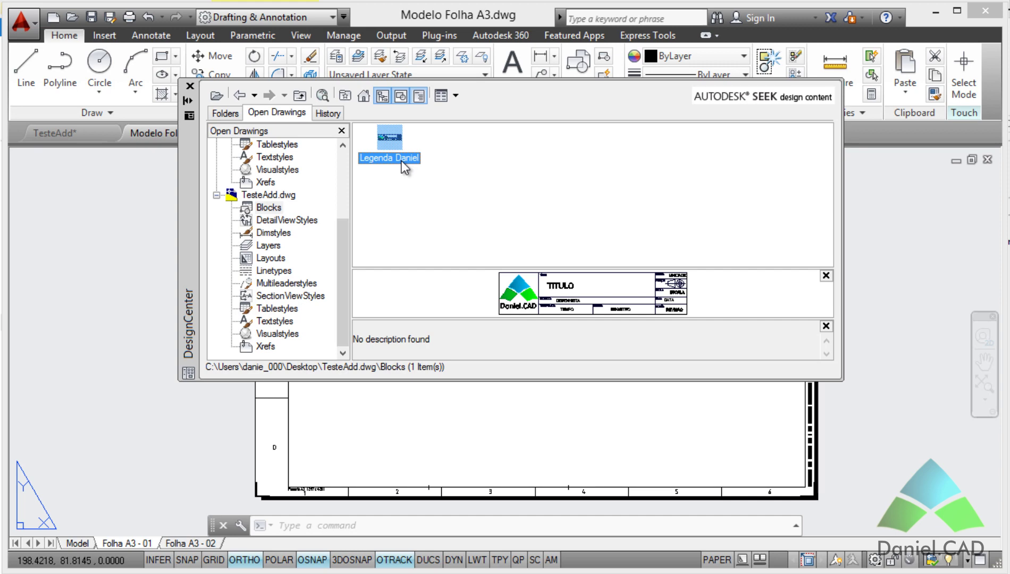
{"action": "mouse_move", "coordinate": [402, 160]}
{"action": "left_mouse_down"}
{"action": "mouse_move", "coordinate": [464, 420]}
{"action": "mouse_move", "coordinate": [539, 458]}
{"action": "mouse_move", "coordinate": [549, 453]}
{"action": "left_mouse_up"}
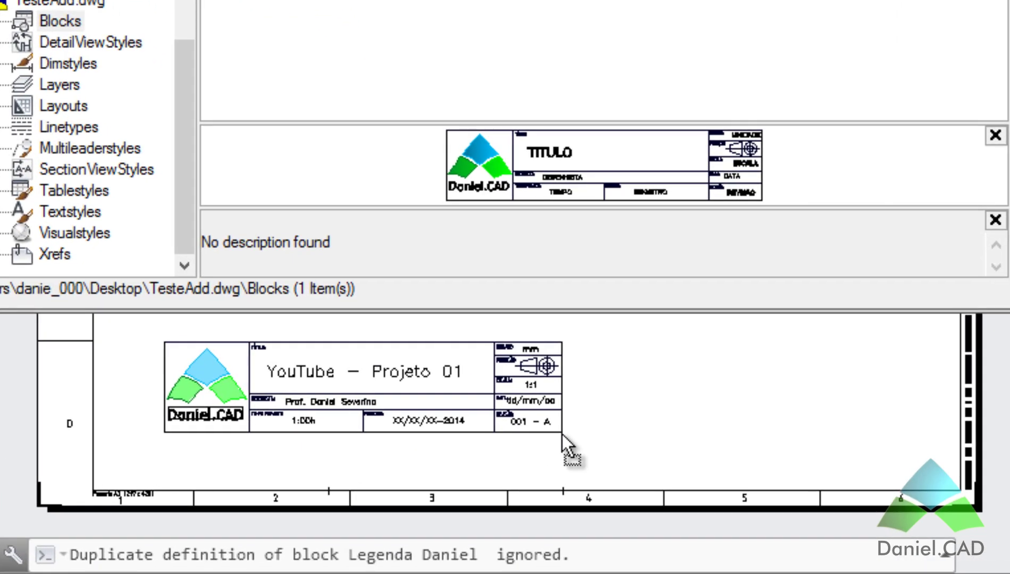
{"action": "mouse_move", "coordinate": [562, 434]}
{"action": "left_mouse_down"}
{"action": "mouse_move", "coordinate": [748, 444]}
{"action": "mouse_move", "coordinate": [960, 500]}
{"action": "left_mouse_up"}
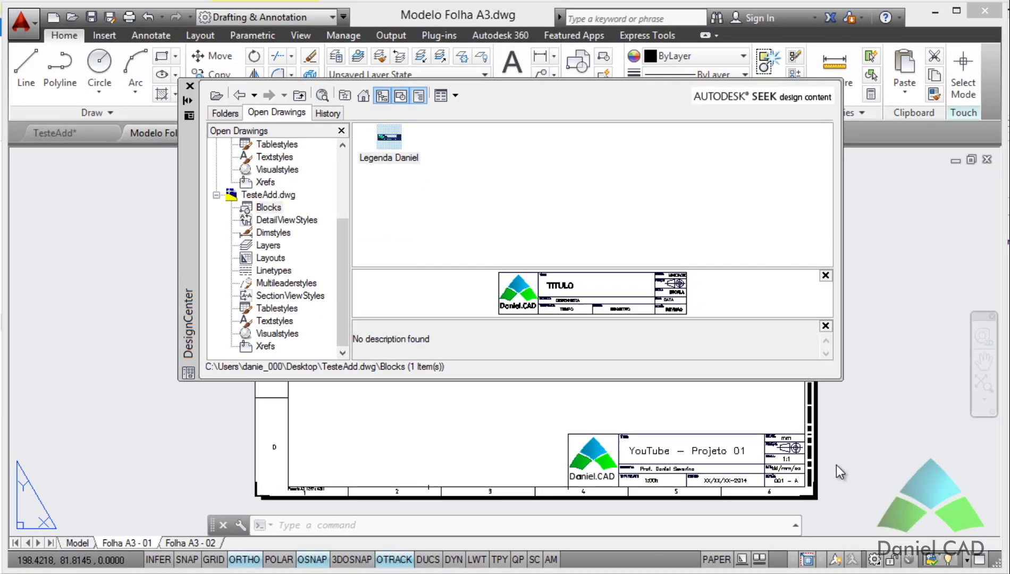
{"action": "left_click_drag", "start_coordinate": [837, 464], "coordinate": [837, 464]}
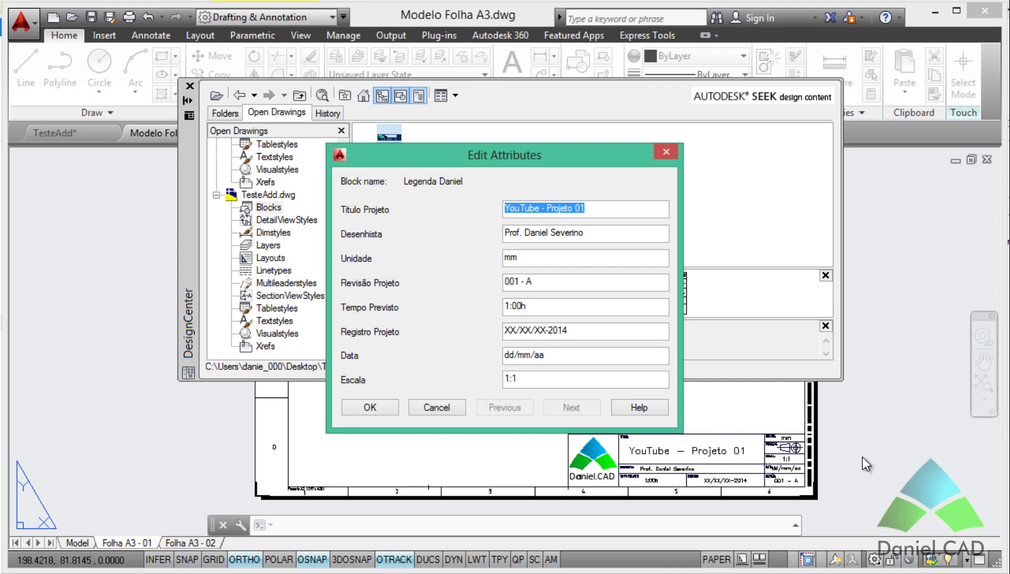
Enter title 'Projeto Folha A3', unit cm and revision N/A, keeping the drawer value
{"action": "type", "text": "Projeto "}
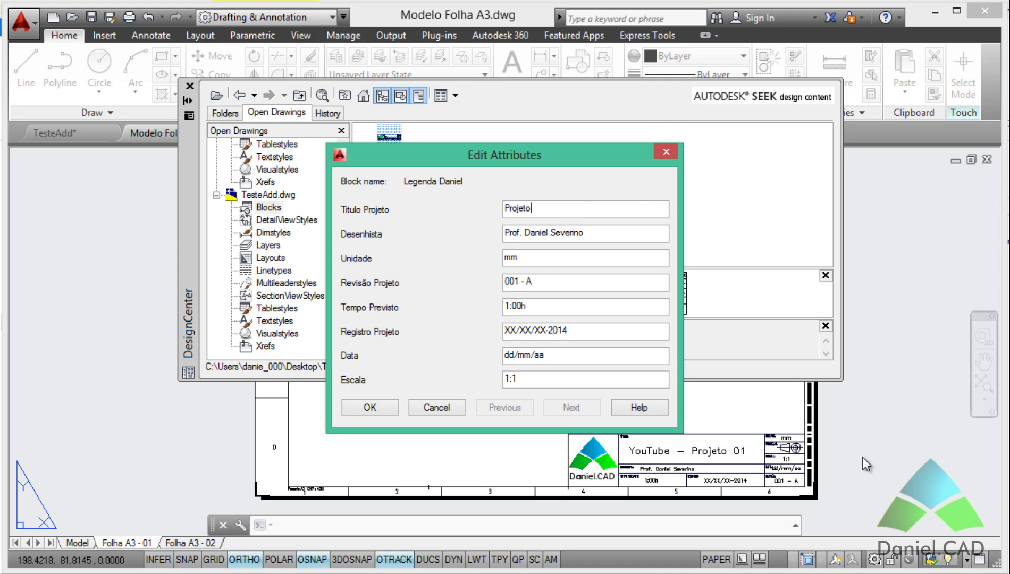
{"action": "type", "text": "Fol"}
{"action": "type", "text": "ha A3"}
{"action": "key", "text": "Tab"}
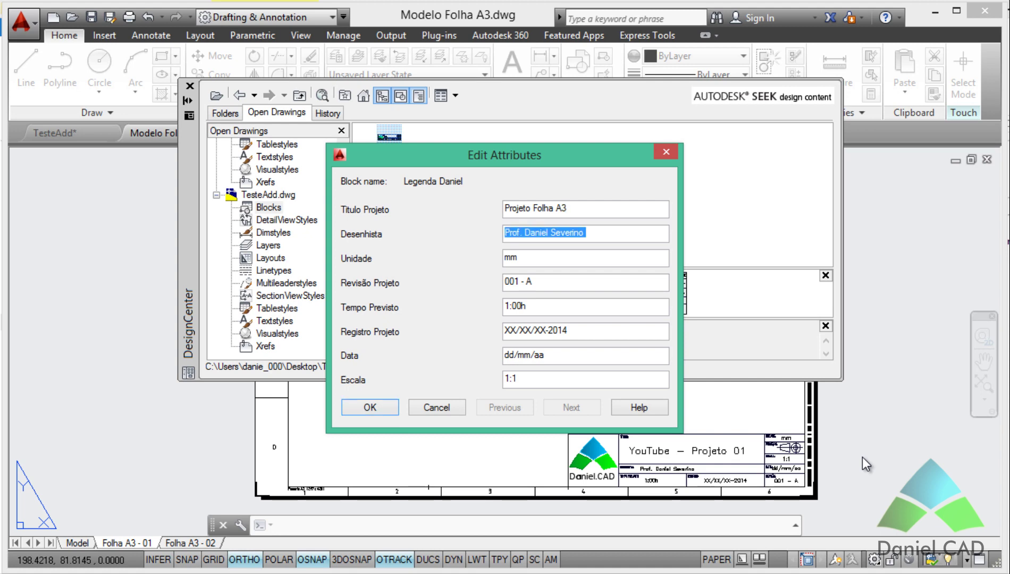
{"action": "key", "text": "Tab"}
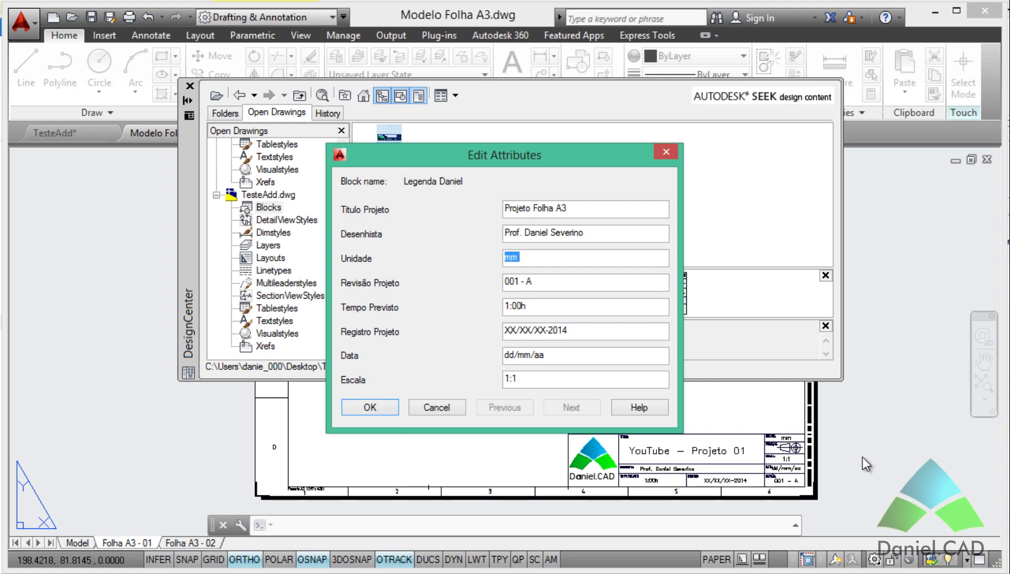
{"action": "type", "text": "cm"}
{"action": "key", "text": "Tab"}
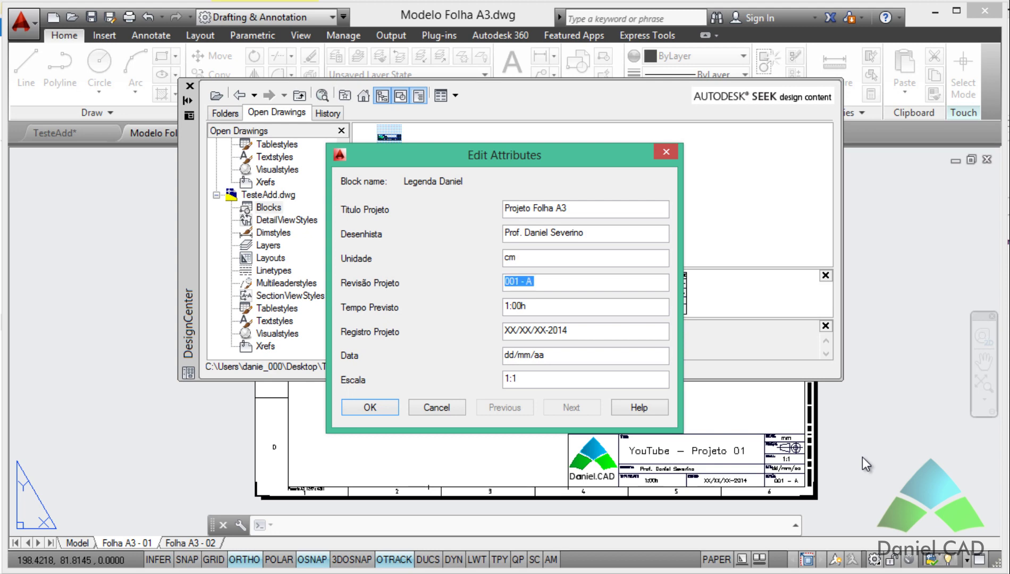
{"action": "type", "text": "N"}
{"action": "type", "text": "/A/"}
{"action": "key", "text": "BackSpace"}
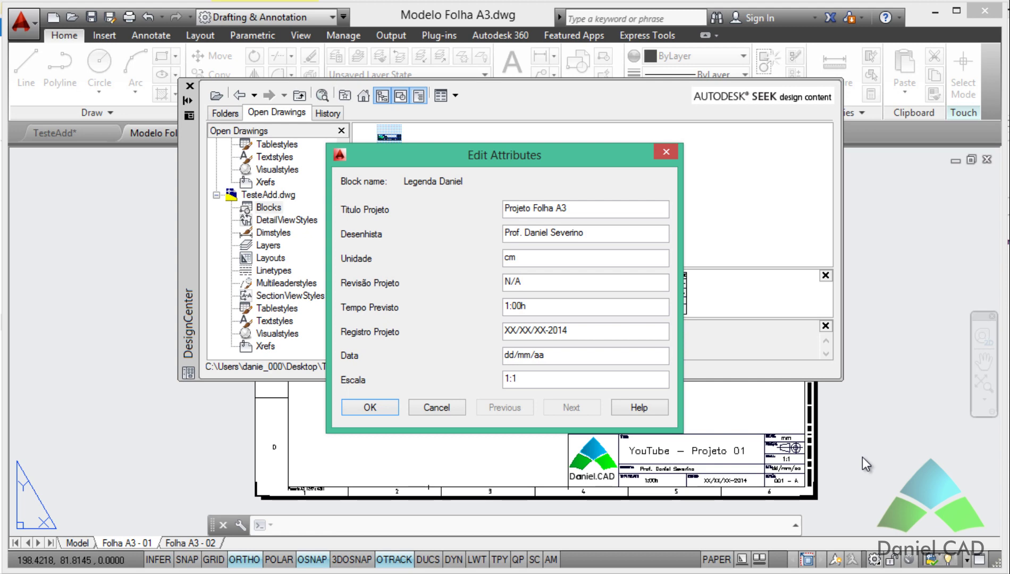
{"action": "key", "text": "Tab"}
Set the planned time to 4:00h and the registry to 00/22/36-2014
{"action": "key", "text": "Home"}
{"action": "key", "text": "Delete"}
{"action": "type", "text": "4"}
{"action": "key", "text": "Tab"}
{"action": "key", "text": "Home"}
{"action": "key", "text": "Delete"}
{"action": "key", "text": "Delete"}
{"action": "type", "text": "00"}
{"action": "key", "text": "Right"}
{"action": "key", "text": "Delete"}
{"action": "key", "text": "Delete"}
{"action": "type", "text": "22"}
{"action": "key", "text": "Right"}
{"action": "key", "text": "Delete"}
{"action": "key", "text": "Delete"}
{"action": "type", "text": "36"}
{"action": "key", "text": "Right"}
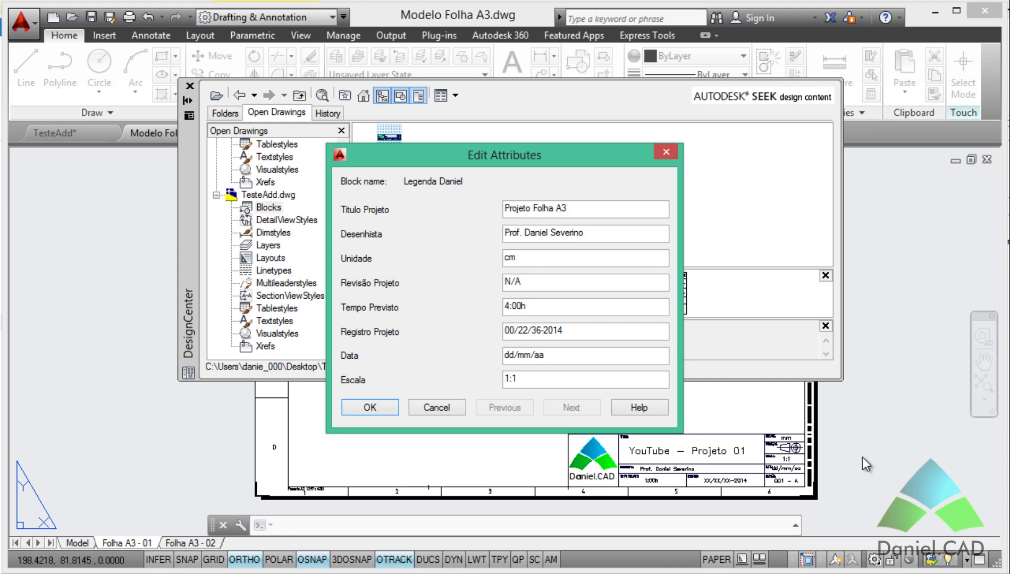
Set the date attribute to 04/03/14
{"action": "key", "text": "Tab"}
{"action": "key", "text": "Home"}
{"action": "key", "text": "Delete"}
{"action": "key", "text": "Delete"}
{"action": "type", "text": "0"}
{"action": "type", "text": "4"}
{"action": "key", "text": "Right"}
{"action": "key", "text": "Delete"}
{"action": "key", "text": "Delete"}
{"action": "type", "text": "0"}
{"action": "type", "text": "3"}
{"action": "key", "text": "Right"}
{"action": "key", "text": "Delete"}
{"action": "key", "text": "Delete"}
{"action": "type", "text": "14"}
{"action": "key", "text": "Tab"}
Apply the edited attribute values and close the DesignCenter palette
{"action": "left_click", "coordinate": [376, 407]}
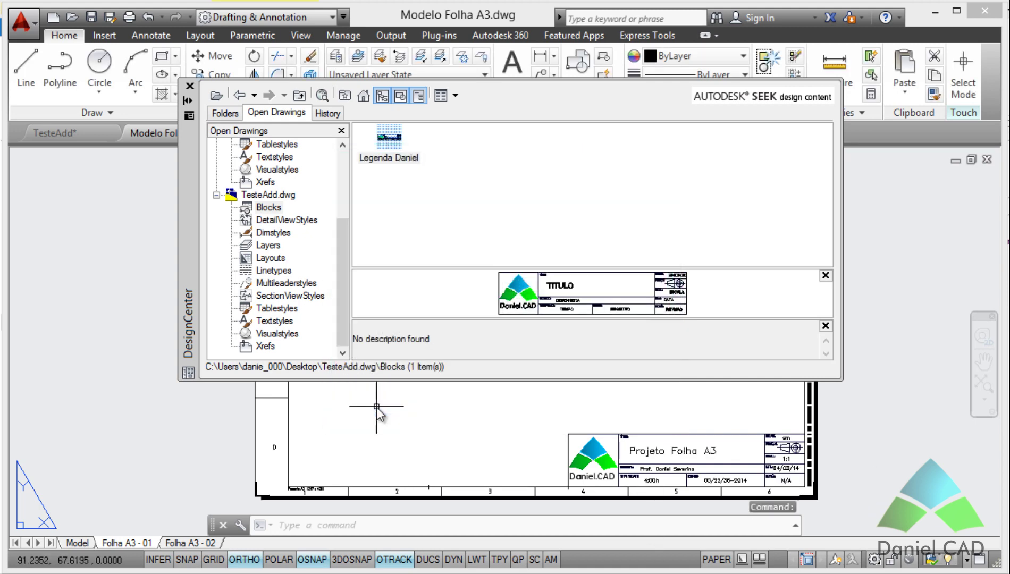
{"action": "left_click", "coordinate": [189, 83]}
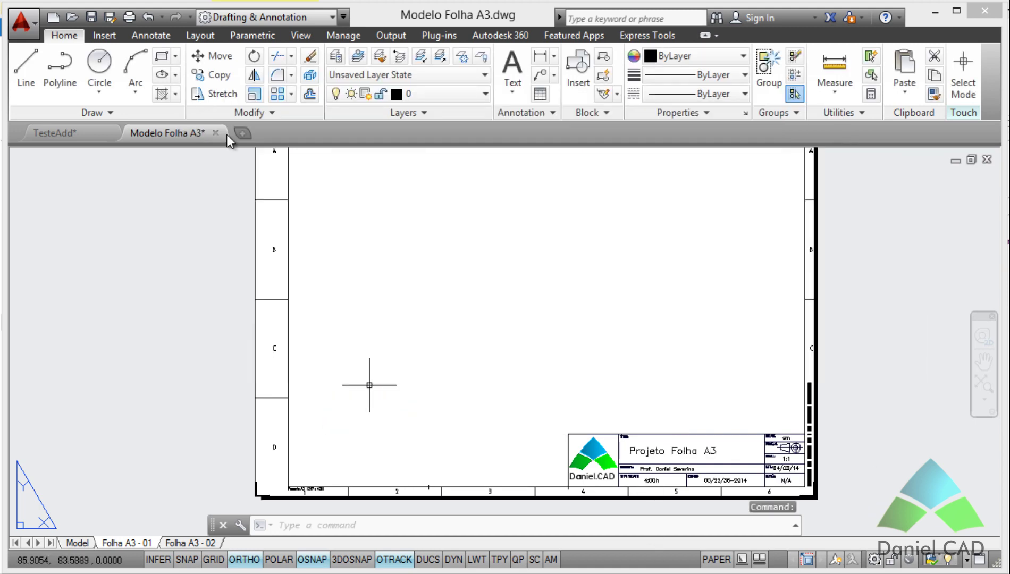
{"action": "middle_click_drag", "start_coordinate": [745, 397], "coordinate": [664, 386]}
{"action": "scroll", "coordinate": [654, 404], "scroll_direction": "up", "scroll_amount": 4}
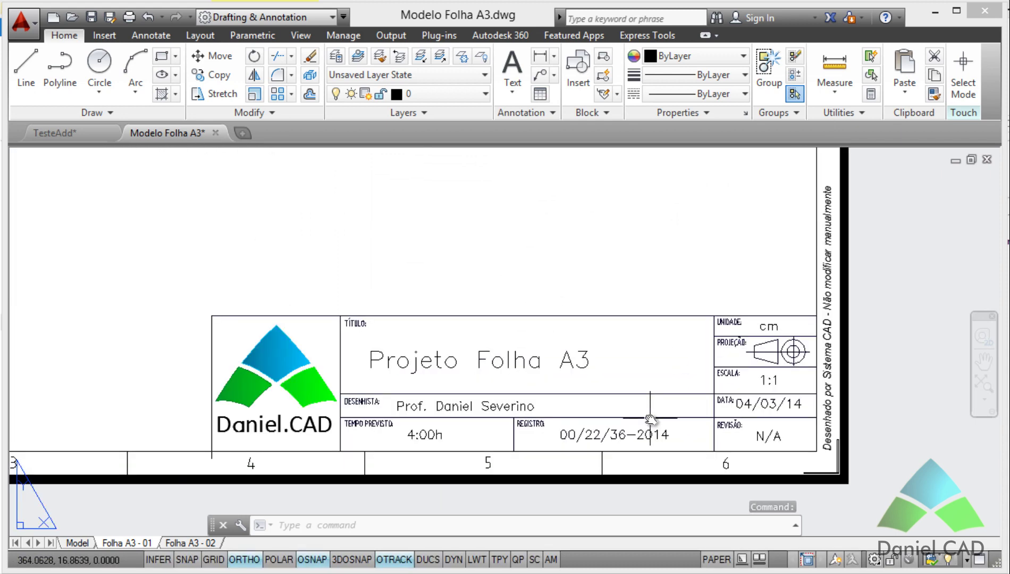
{"action": "scroll", "coordinate": [650, 413], "scroll_direction": "up", "scroll_amount": 2}
{"action": "scroll", "coordinate": [649, 413], "scroll_direction": "down", "scroll_amount": 2}
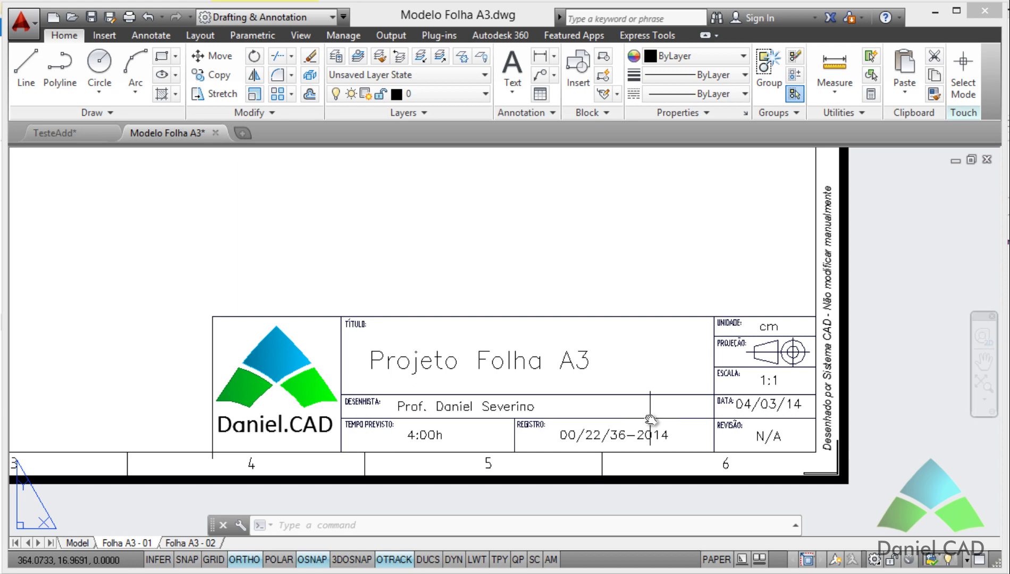
Zoom to extents with Z, E and switch to the Folha A3 - 02 layout
{"action": "type", "text": "z"}
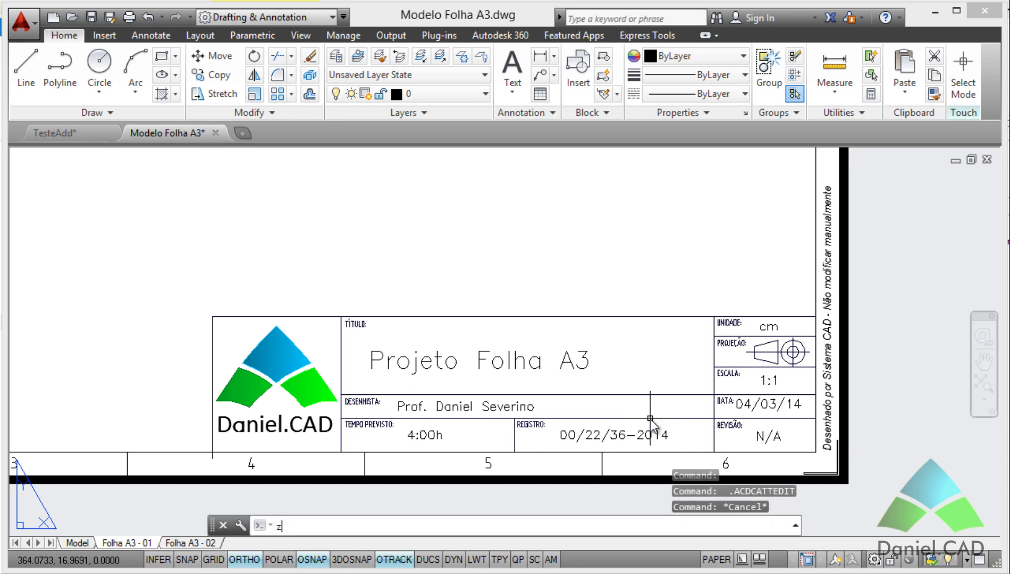
{"action": "key", "text": "Return"}
{"action": "type", "text": "e"}
{"action": "key", "text": "Return"}
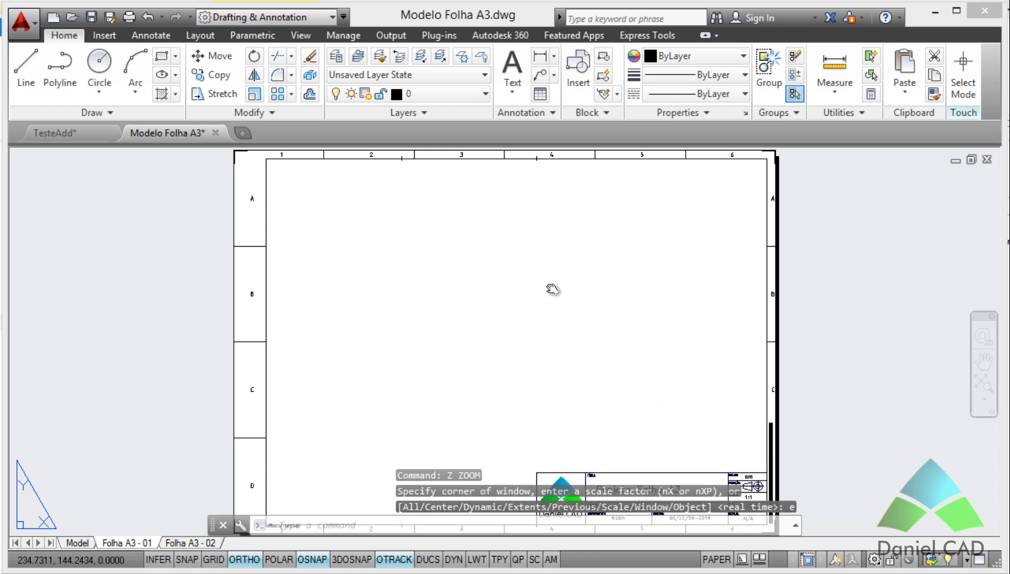
{"action": "middle_click_drag", "start_coordinate": [552, 286], "coordinate": [553, 261]}
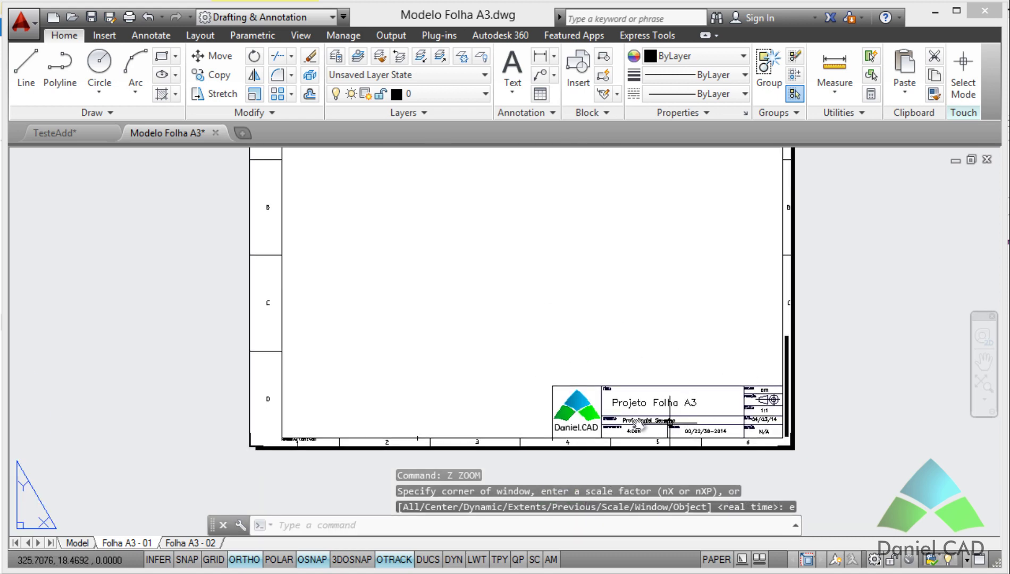
{"action": "left_click", "coordinate": [185, 542]}
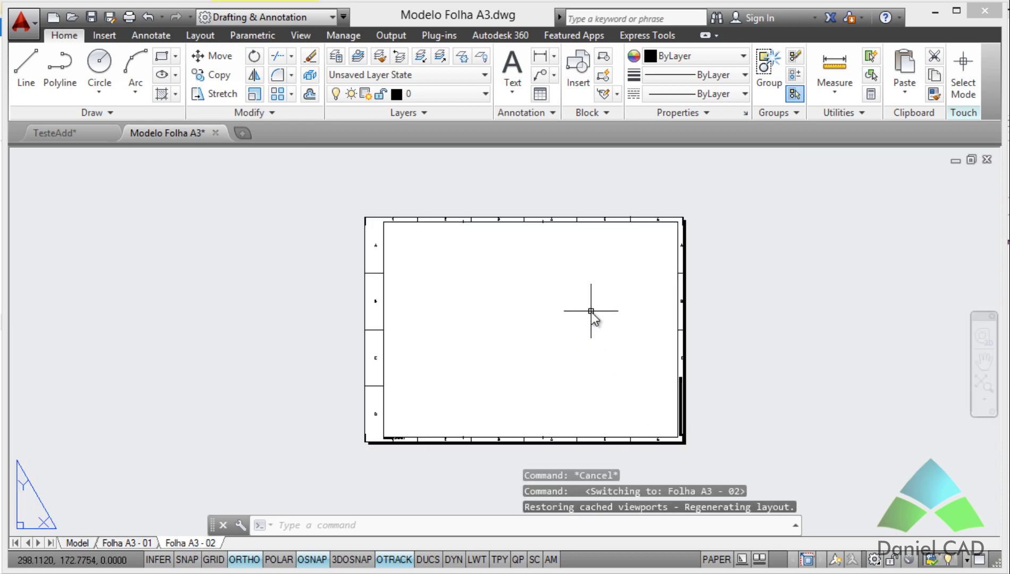
Choose the Legenda Daniel block in the Insert dialog and confirm
{"action": "left_click", "coordinate": [580, 78]}
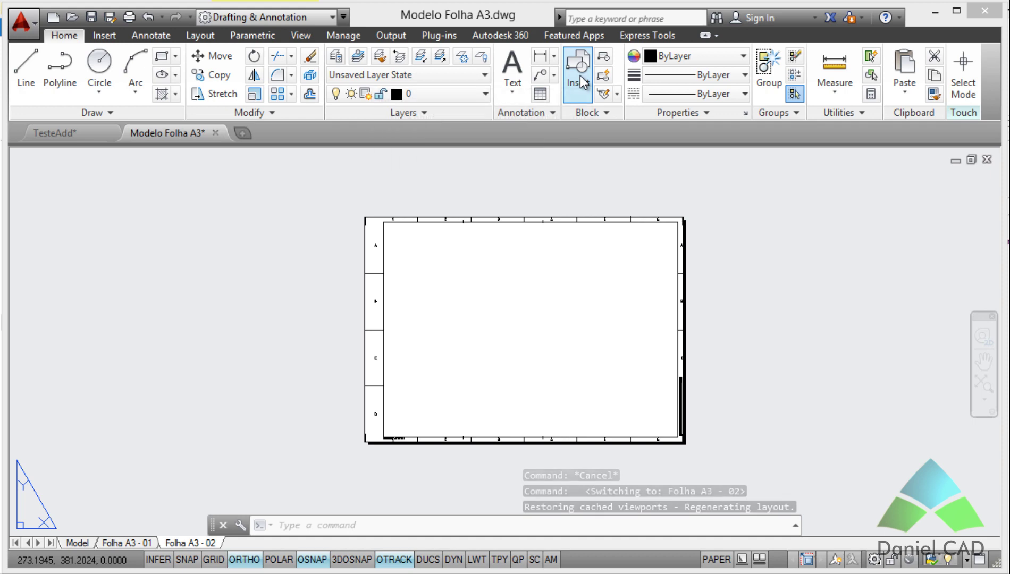
{"action": "left_click", "coordinate": [539, 196]}
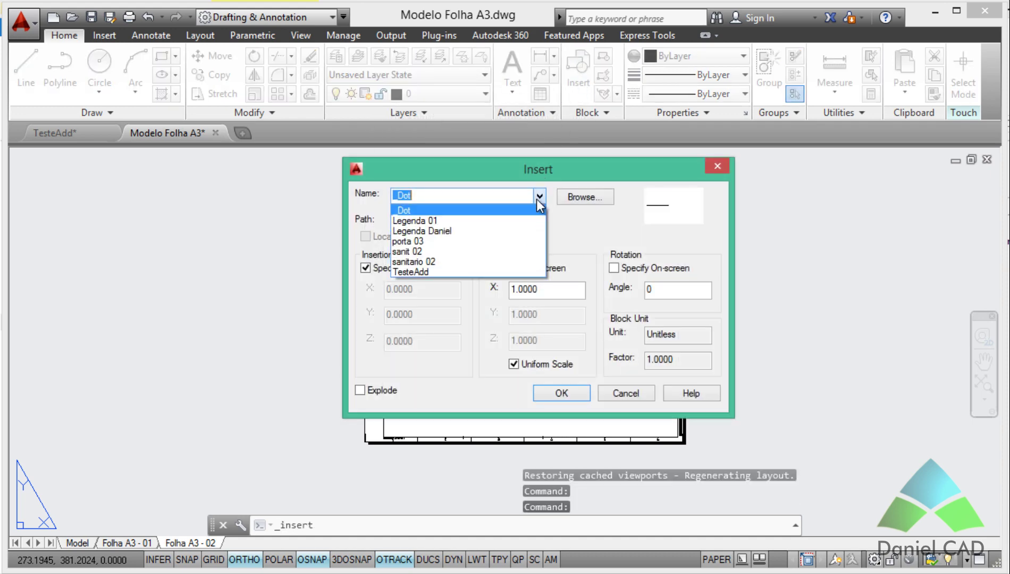
{"action": "left_click", "coordinate": [439, 231]}
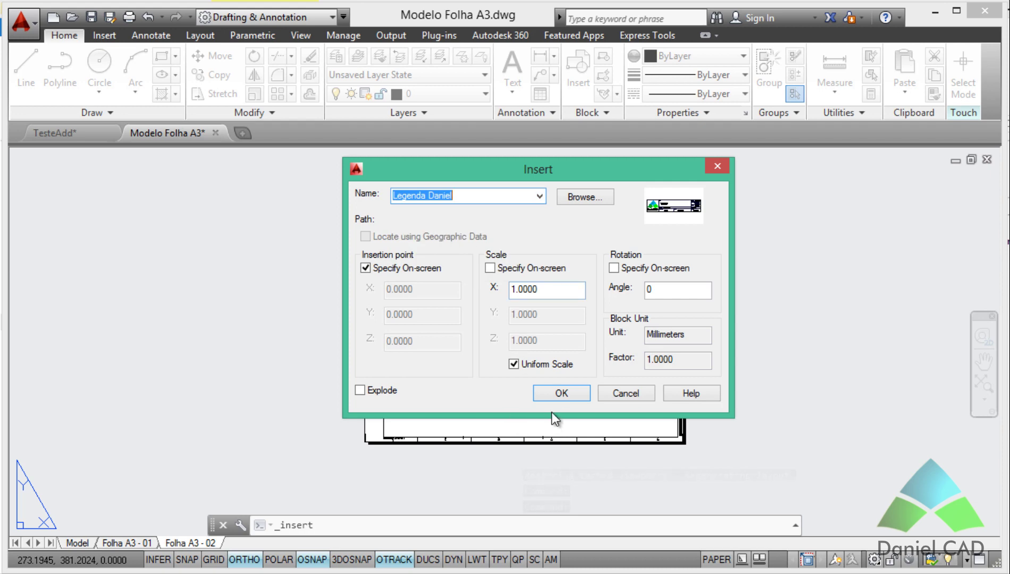
{"action": "left_click", "coordinate": [555, 396]}
{"action": "scroll", "coordinate": [672, 435], "scroll_direction": "up", "scroll_amount": 10}
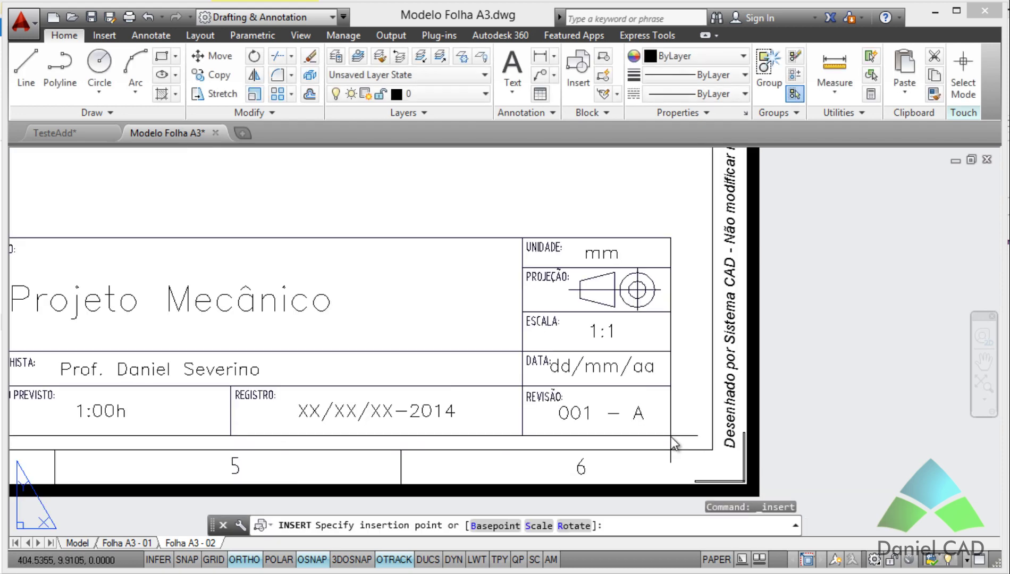
{"action": "scroll", "coordinate": [737, 462], "scroll_direction": "down", "scroll_amount": 5}
Place the title block at the sheet's bottom-right corner, keeping its default Projeto Mecânico values
{"action": "left_click", "coordinate": [739, 461]}
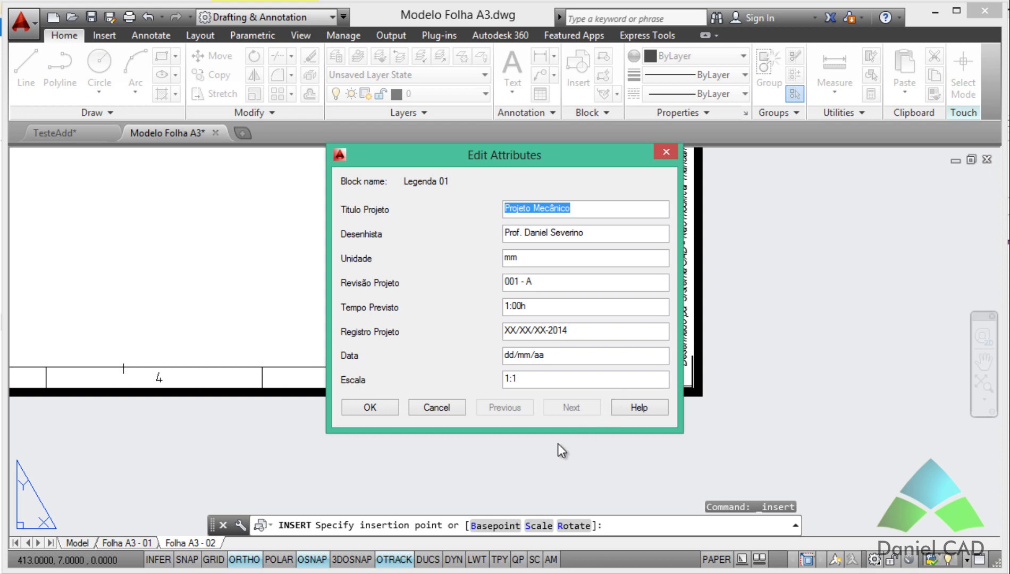
{"action": "left_click", "coordinate": [446, 410]}
{"action": "scroll", "coordinate": [447, 317], "scroll_direction": "down", "scroll_amount": 3}
{"action": "scroll", "coordinate": [452, 340], "scroll_direction": "up", "scroll_amount": 1}
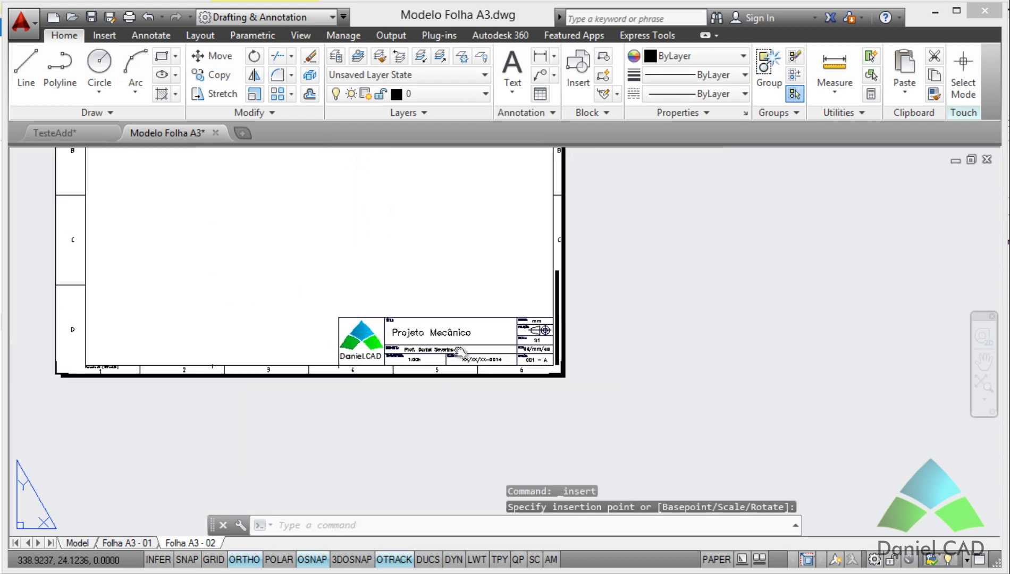
{"action": "scroll", "coordinate": [456, 351], "scroll_direction": "up", "scroll_amount": 2}
{"action": "scroll", "coordinate": [456, 351], "scroll_direction": "up", "scroll_amount": 2}
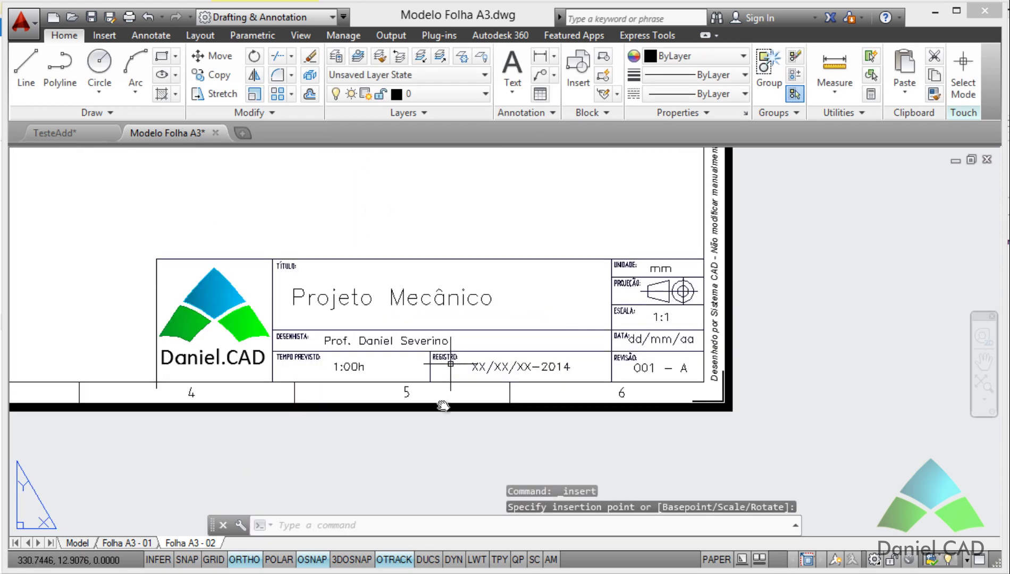
{"action": "type", "text": "z"}
{"action": "key", "text": "Return"}
Zoom to extents, return to Folha A3 - 01 and zoom onto its Projeto Folha A3 title block
{"action": "type", "text": "e"}
{"action": "key", "text": "Return"}
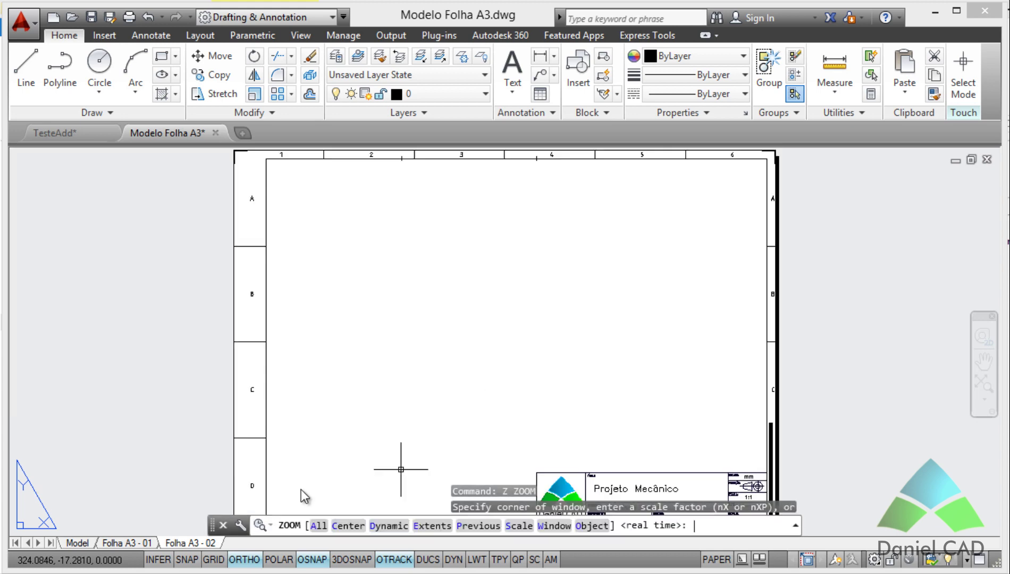
{"action": "left_click", "coordinate": [127, 543]}
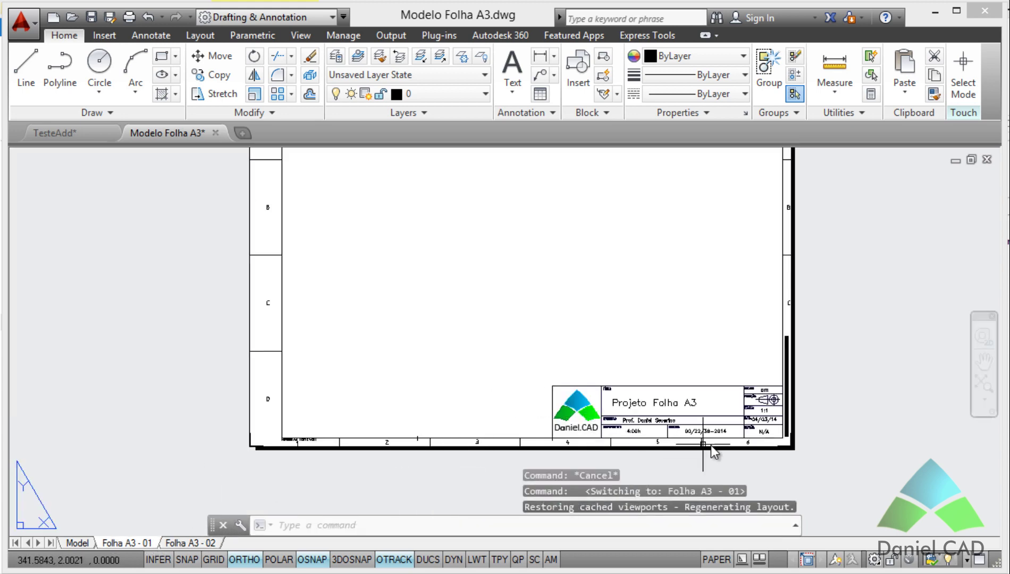
{"action": "scroll", "coordinate": [711, 445], "scroll_direction": "up", "scroll_amount": 5}
{"action": "scroll", "coordinate": [758, 435], "scroll_direction": "down", "scroll_amount": 2}
{"action": "scroll", "coordinate": [745, 426], "scroll_direction": "down", "scroll_amount": 3}
{"action": "scroll", "coordinate": [771, 404], "scroll_direction": "down", "scroll_amount": 1}
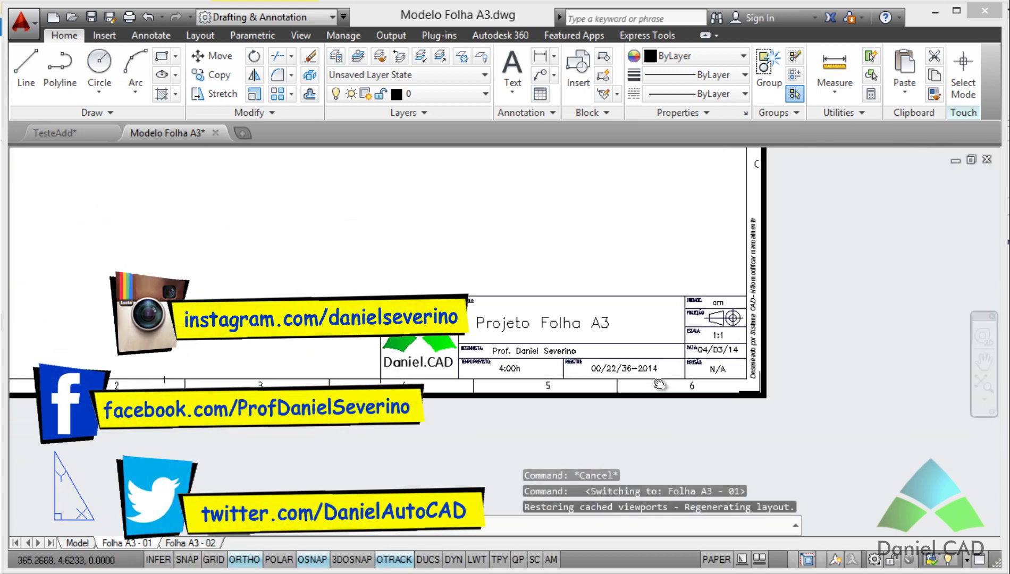